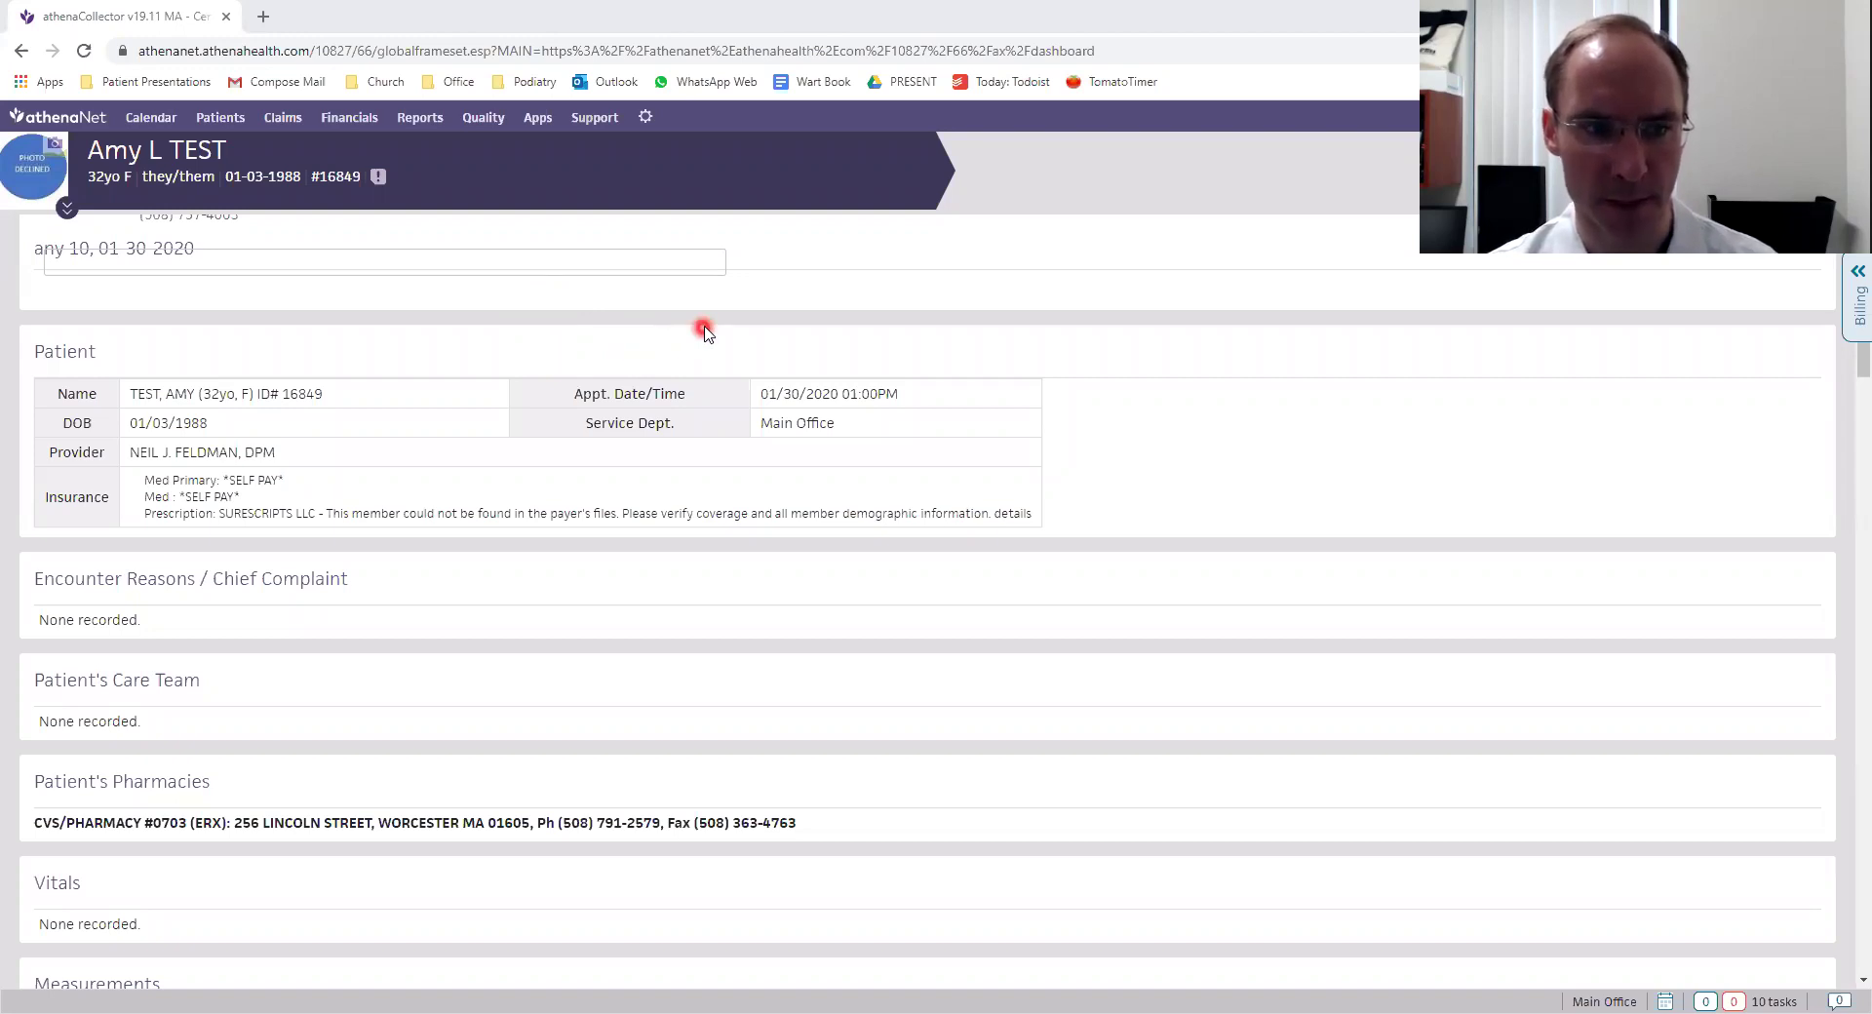
Open the encounter's Assessment / Plan for editing and start adding an order to the acquired hallux rigidus diagnosis.
scroll(706, 333, down, 3)
scroll(706, 332, down, 4)
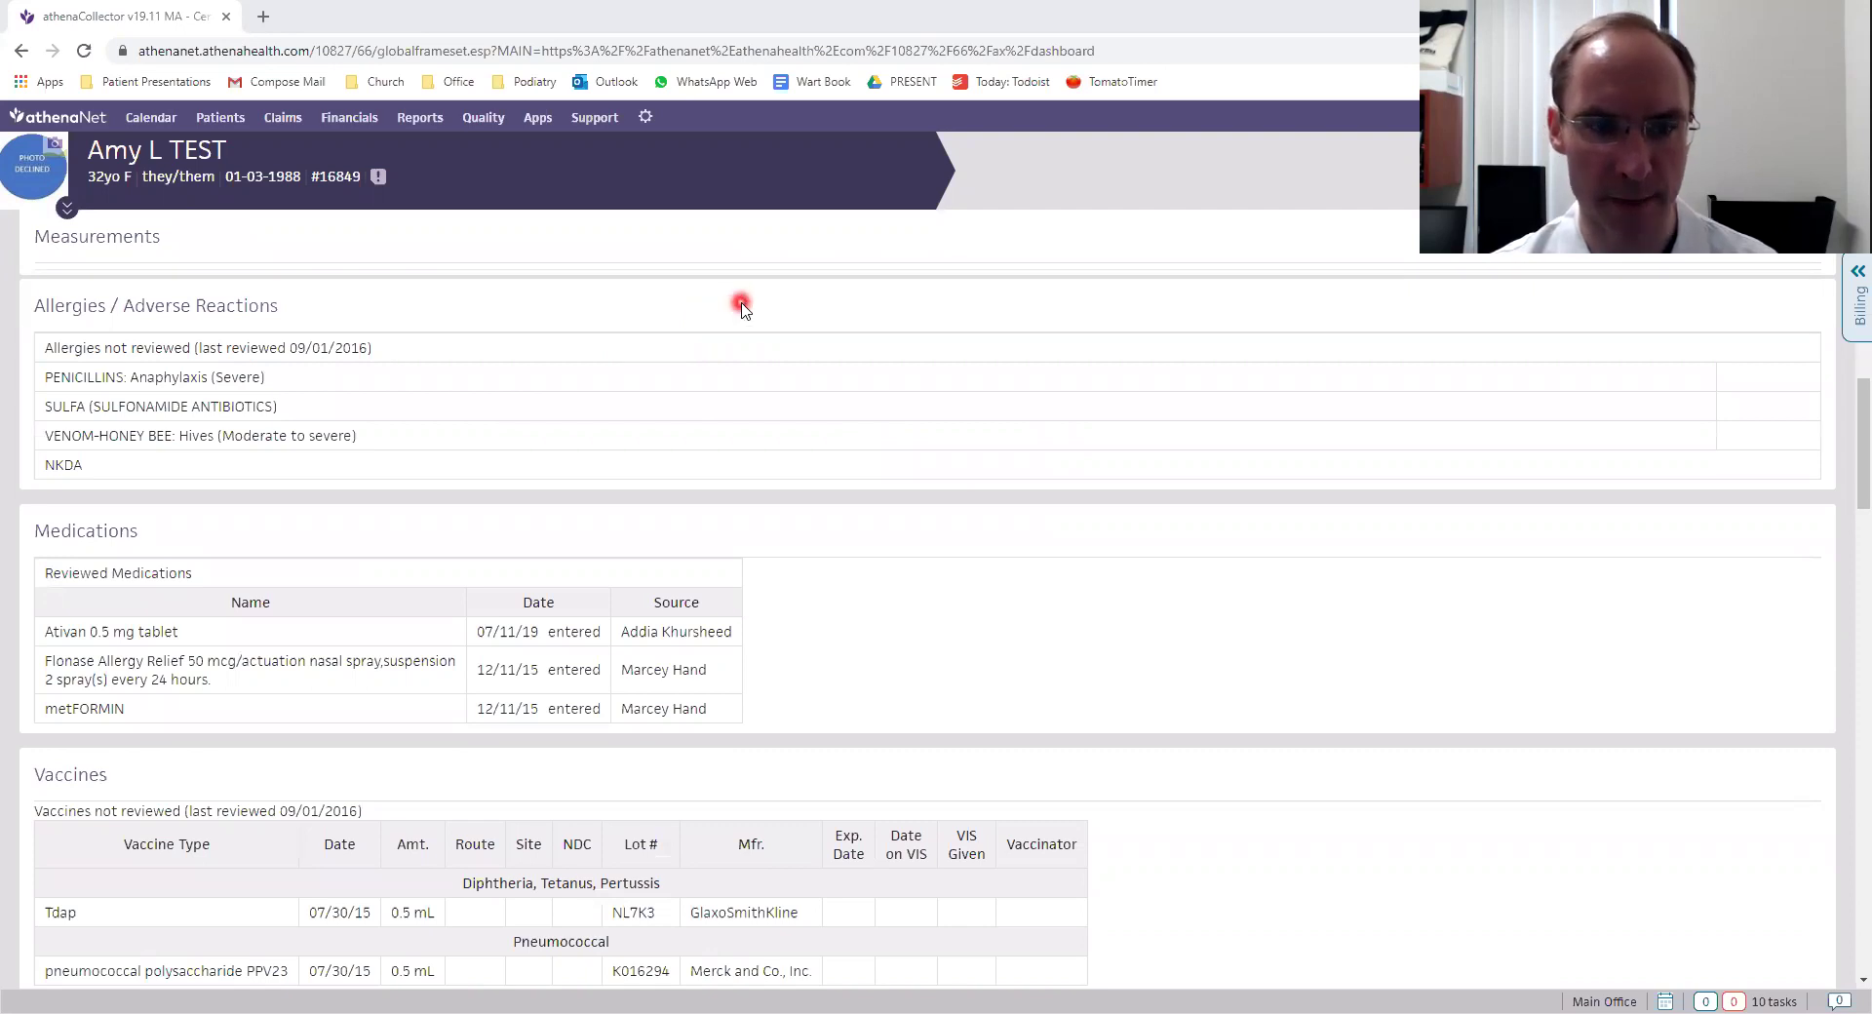
scroll(741, 310, down, 5)
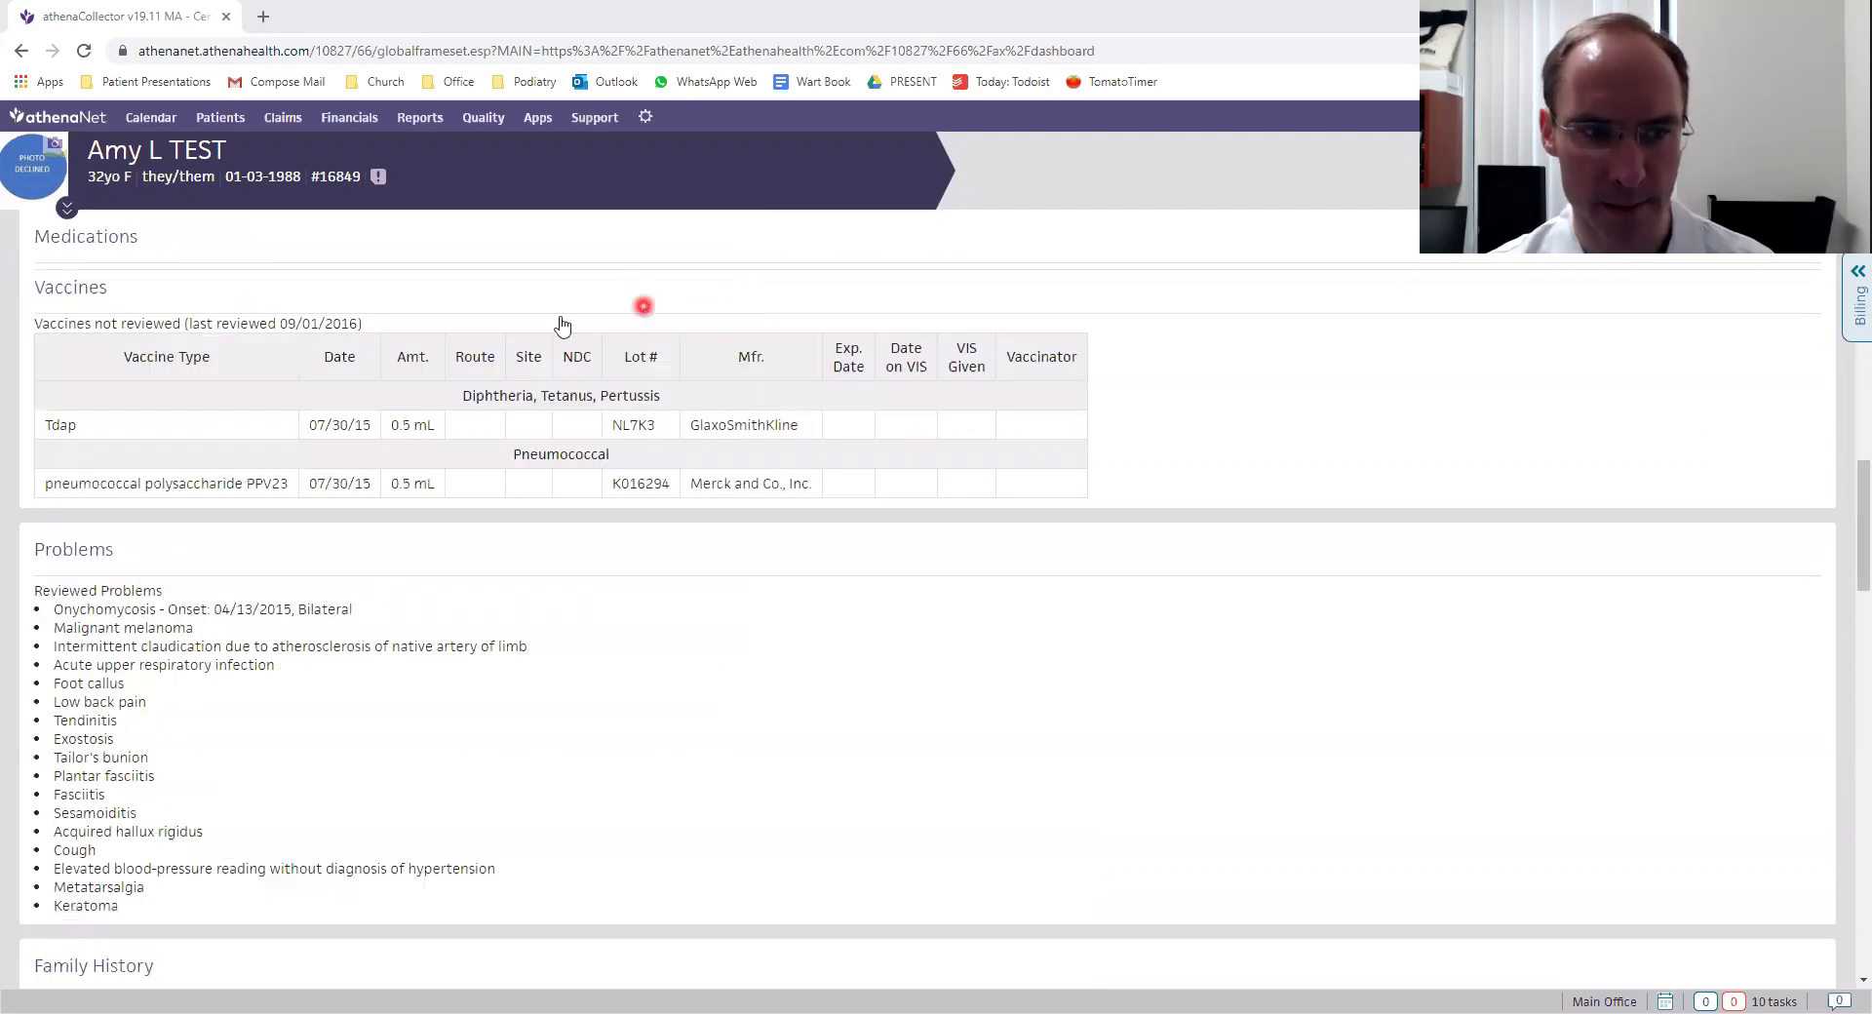
scroll(527, 338, down, 7)
scroll(527, 339, down, 10)
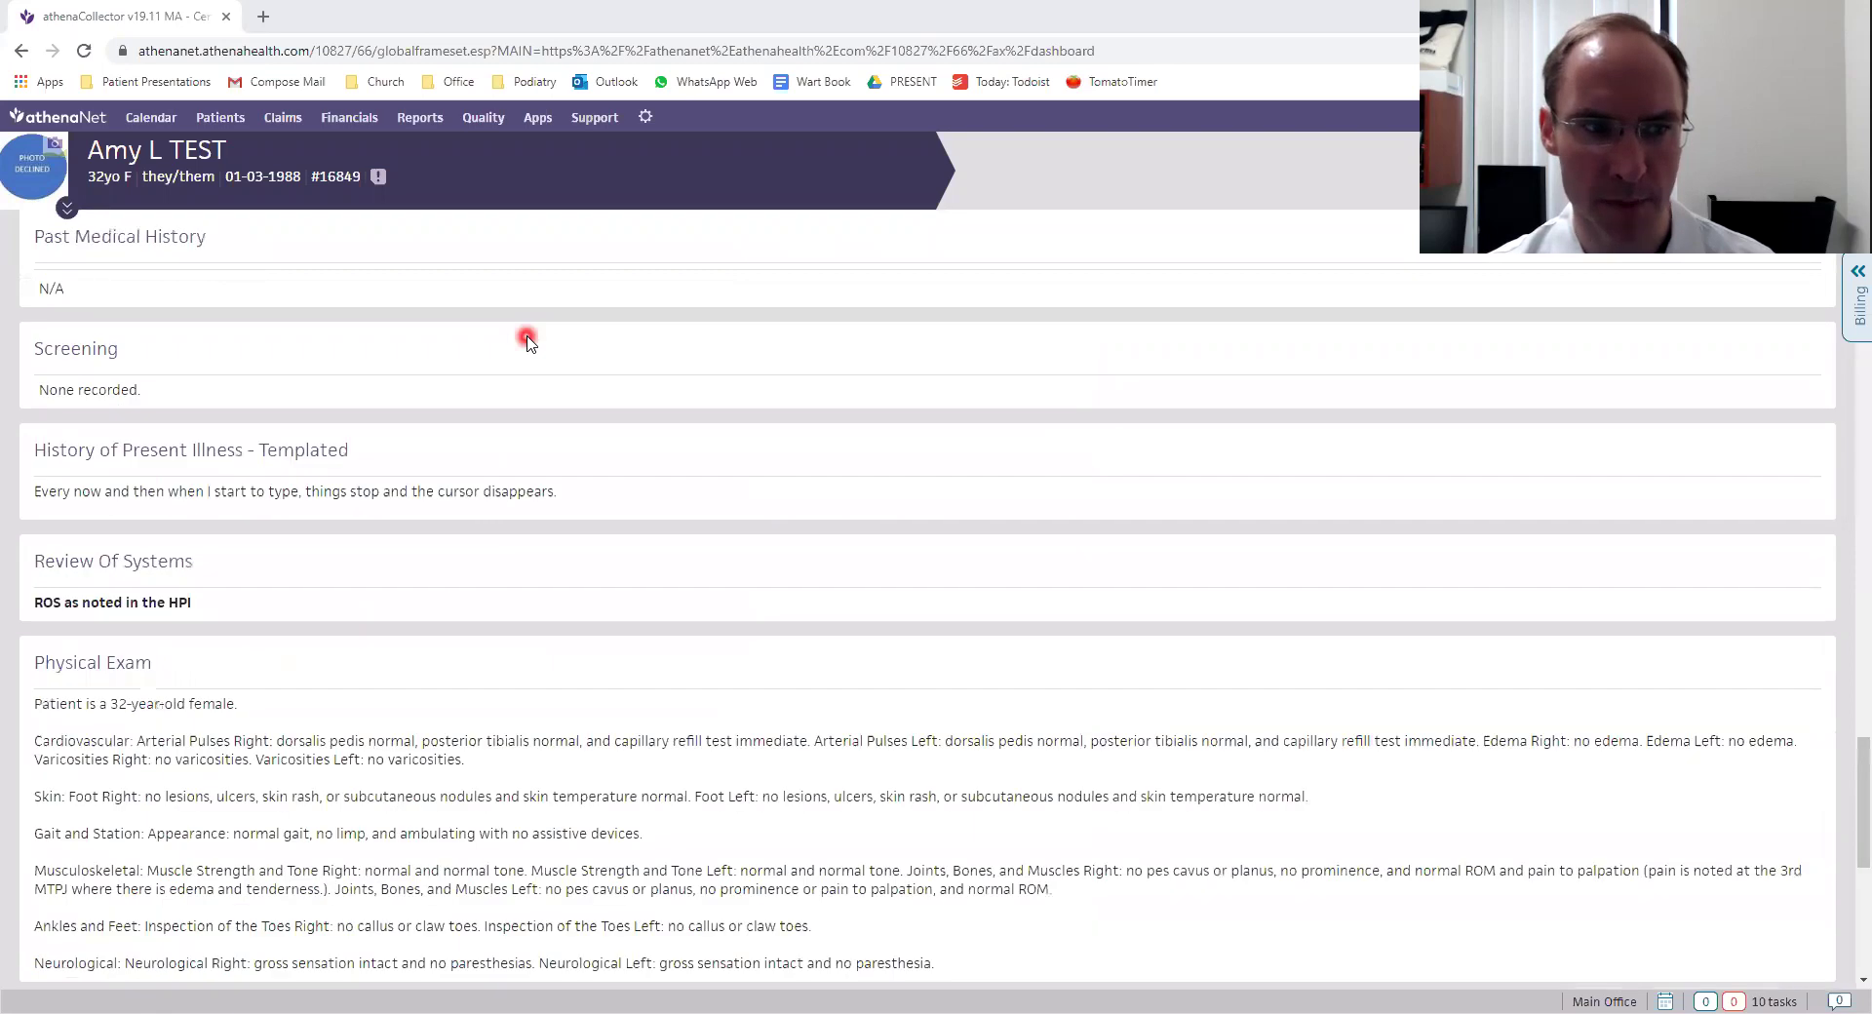
scroll(525, 341, down, 6)
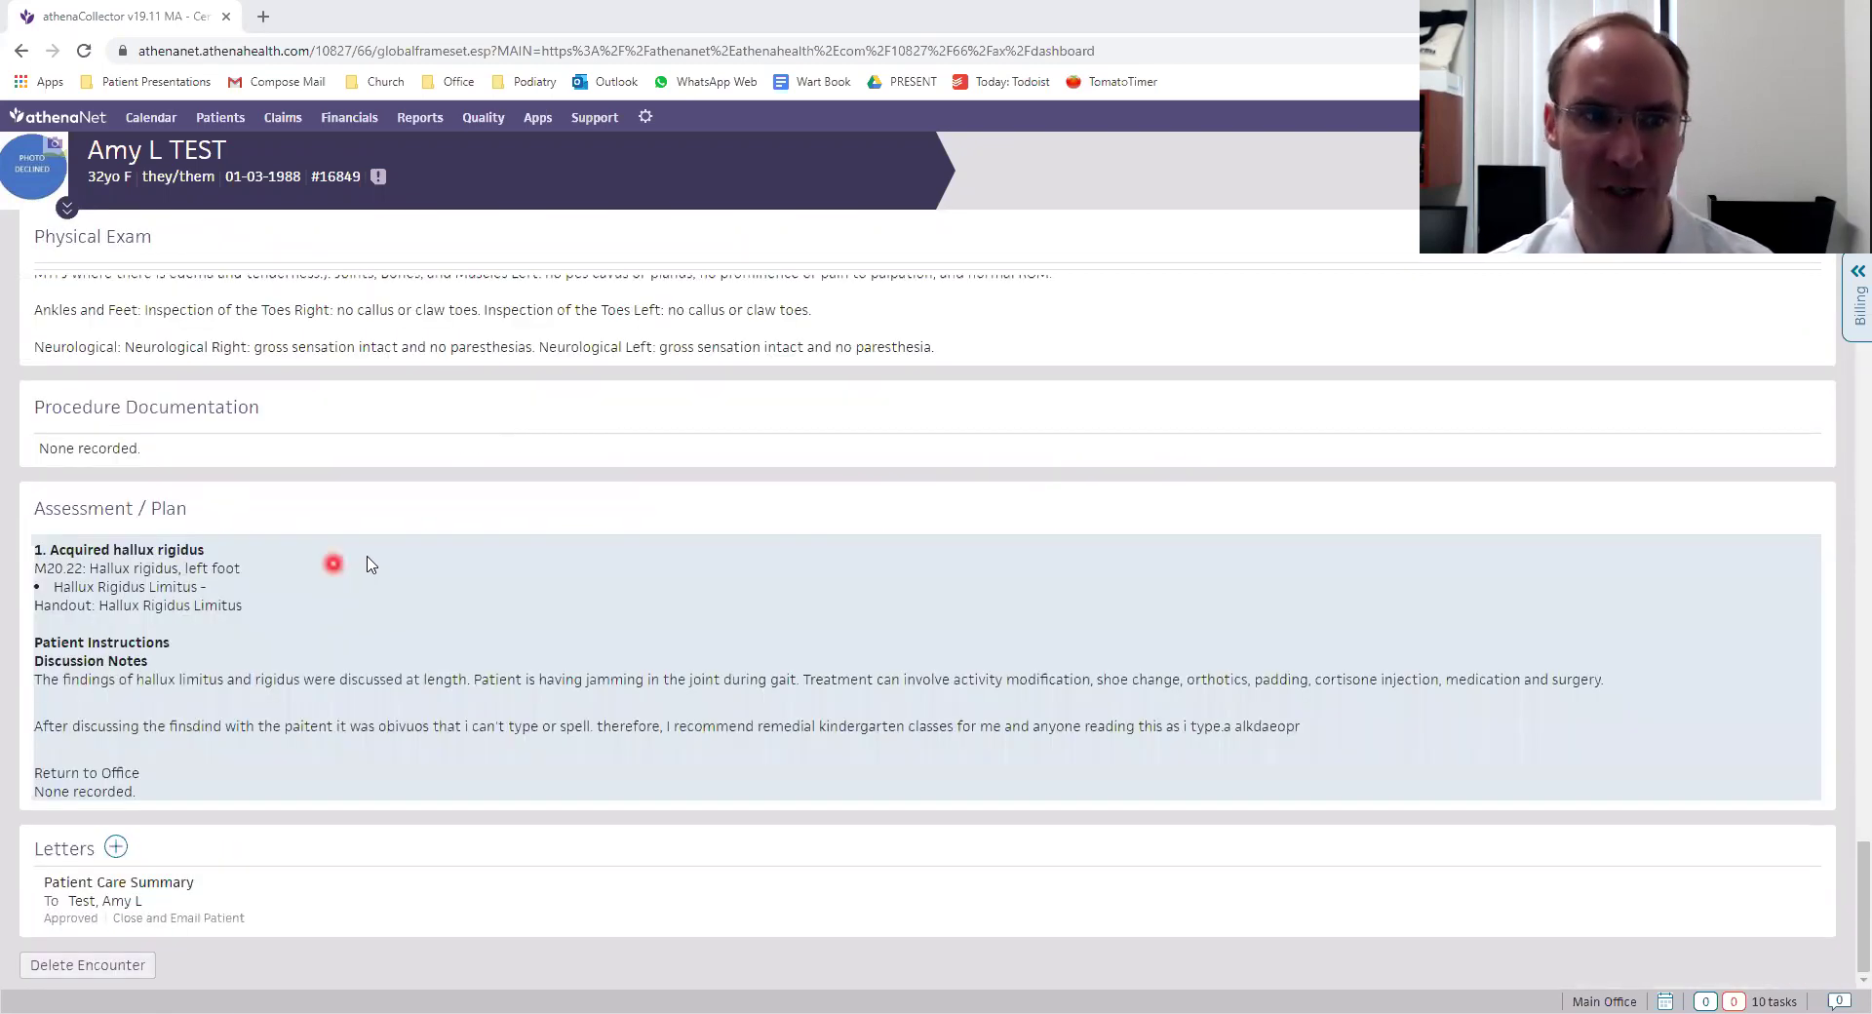
click(454, 542)
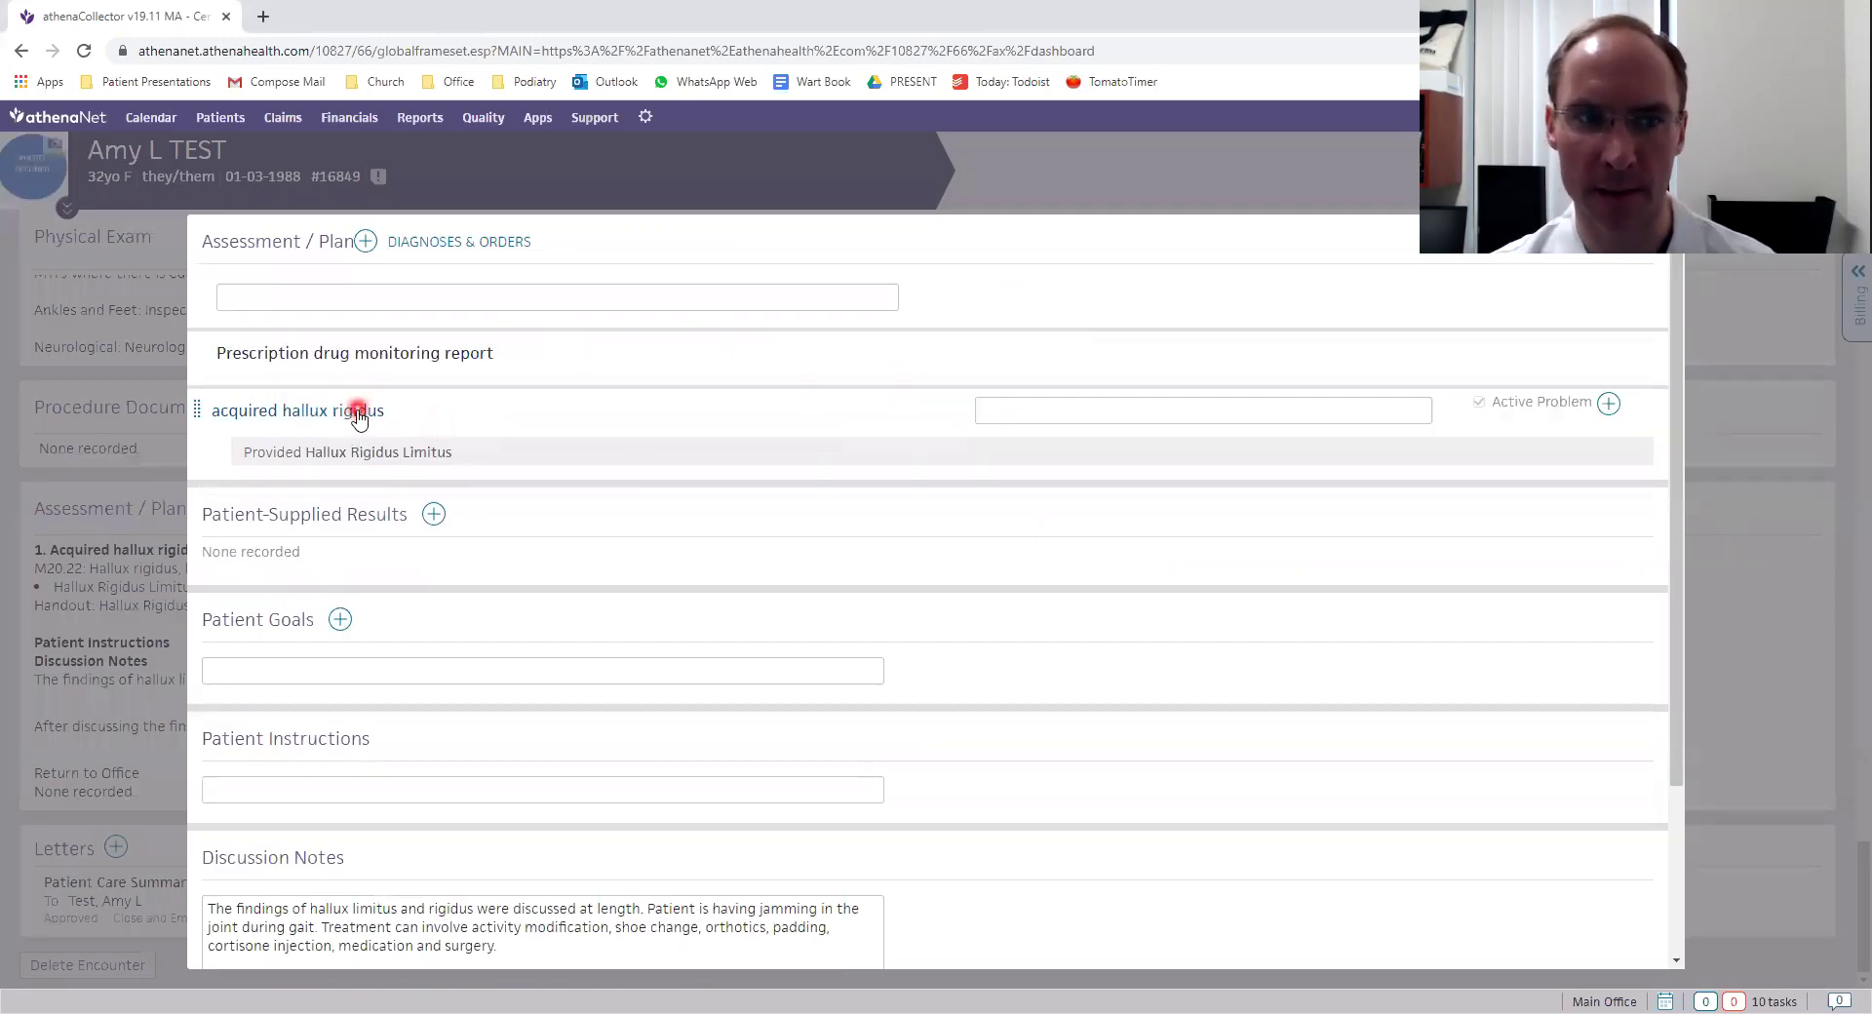
click(1611, 405)
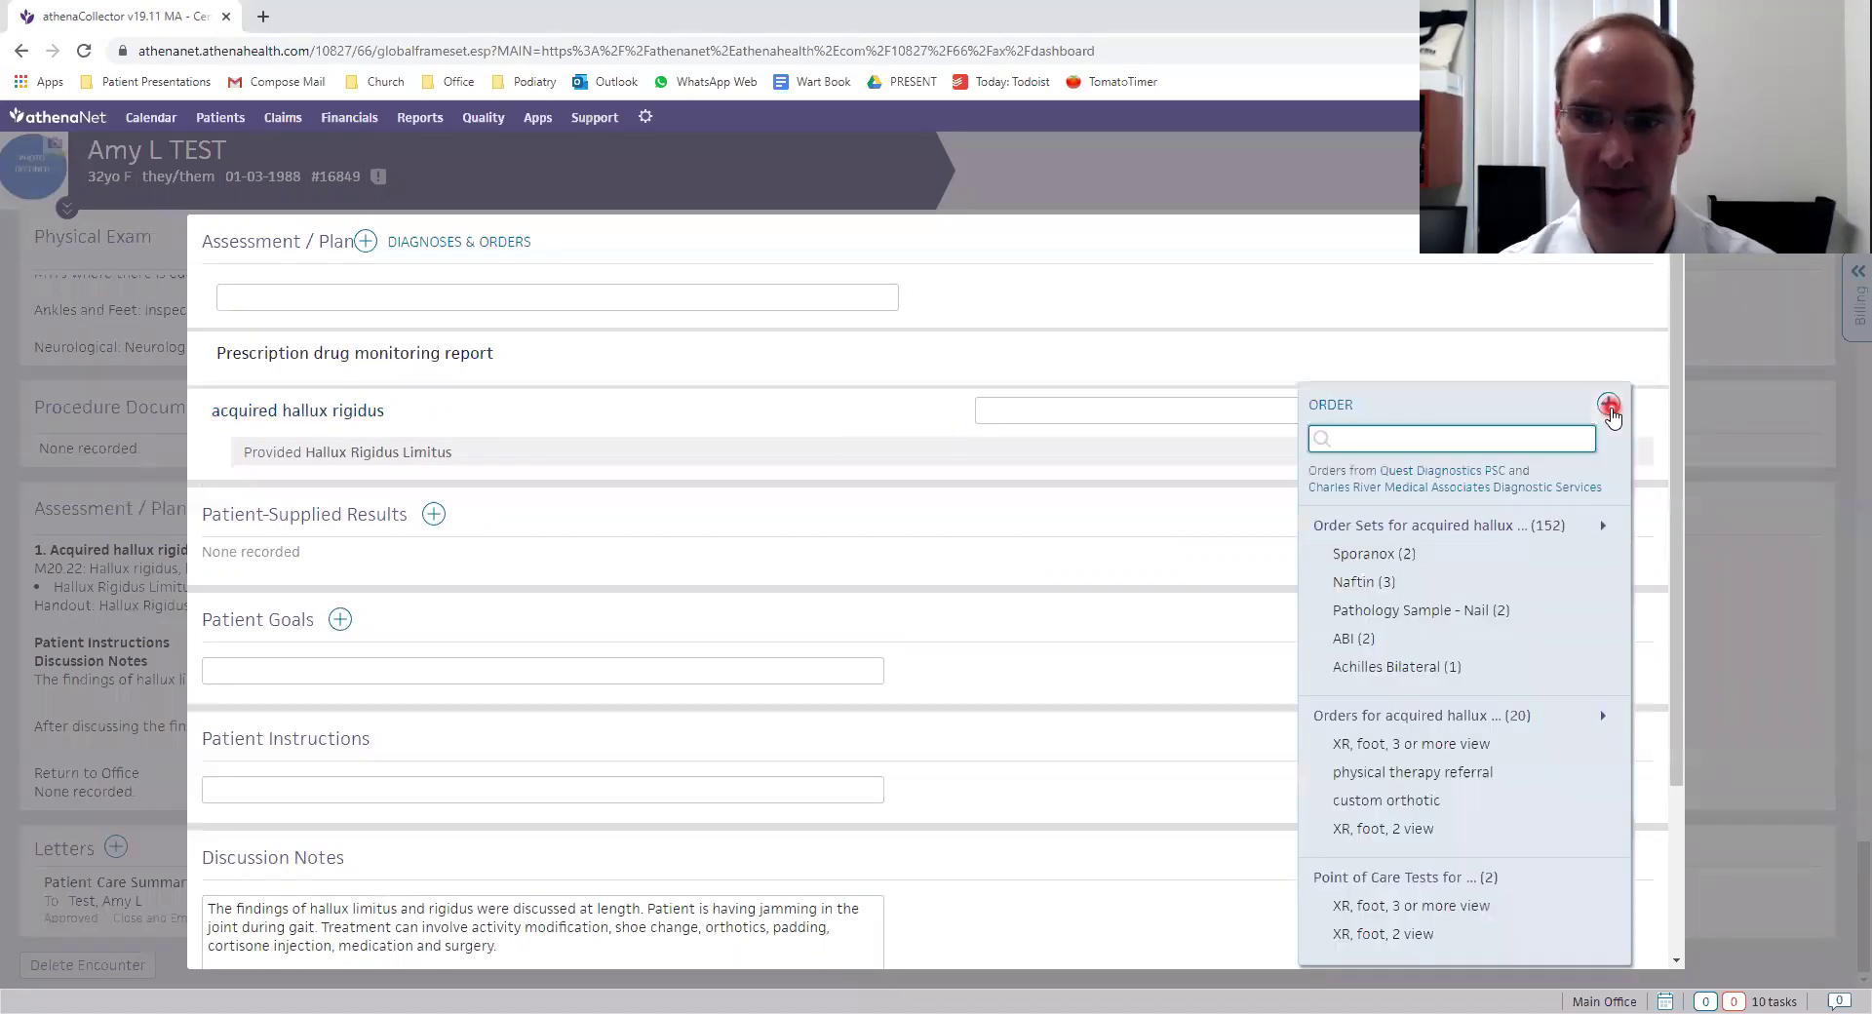
text(sur)
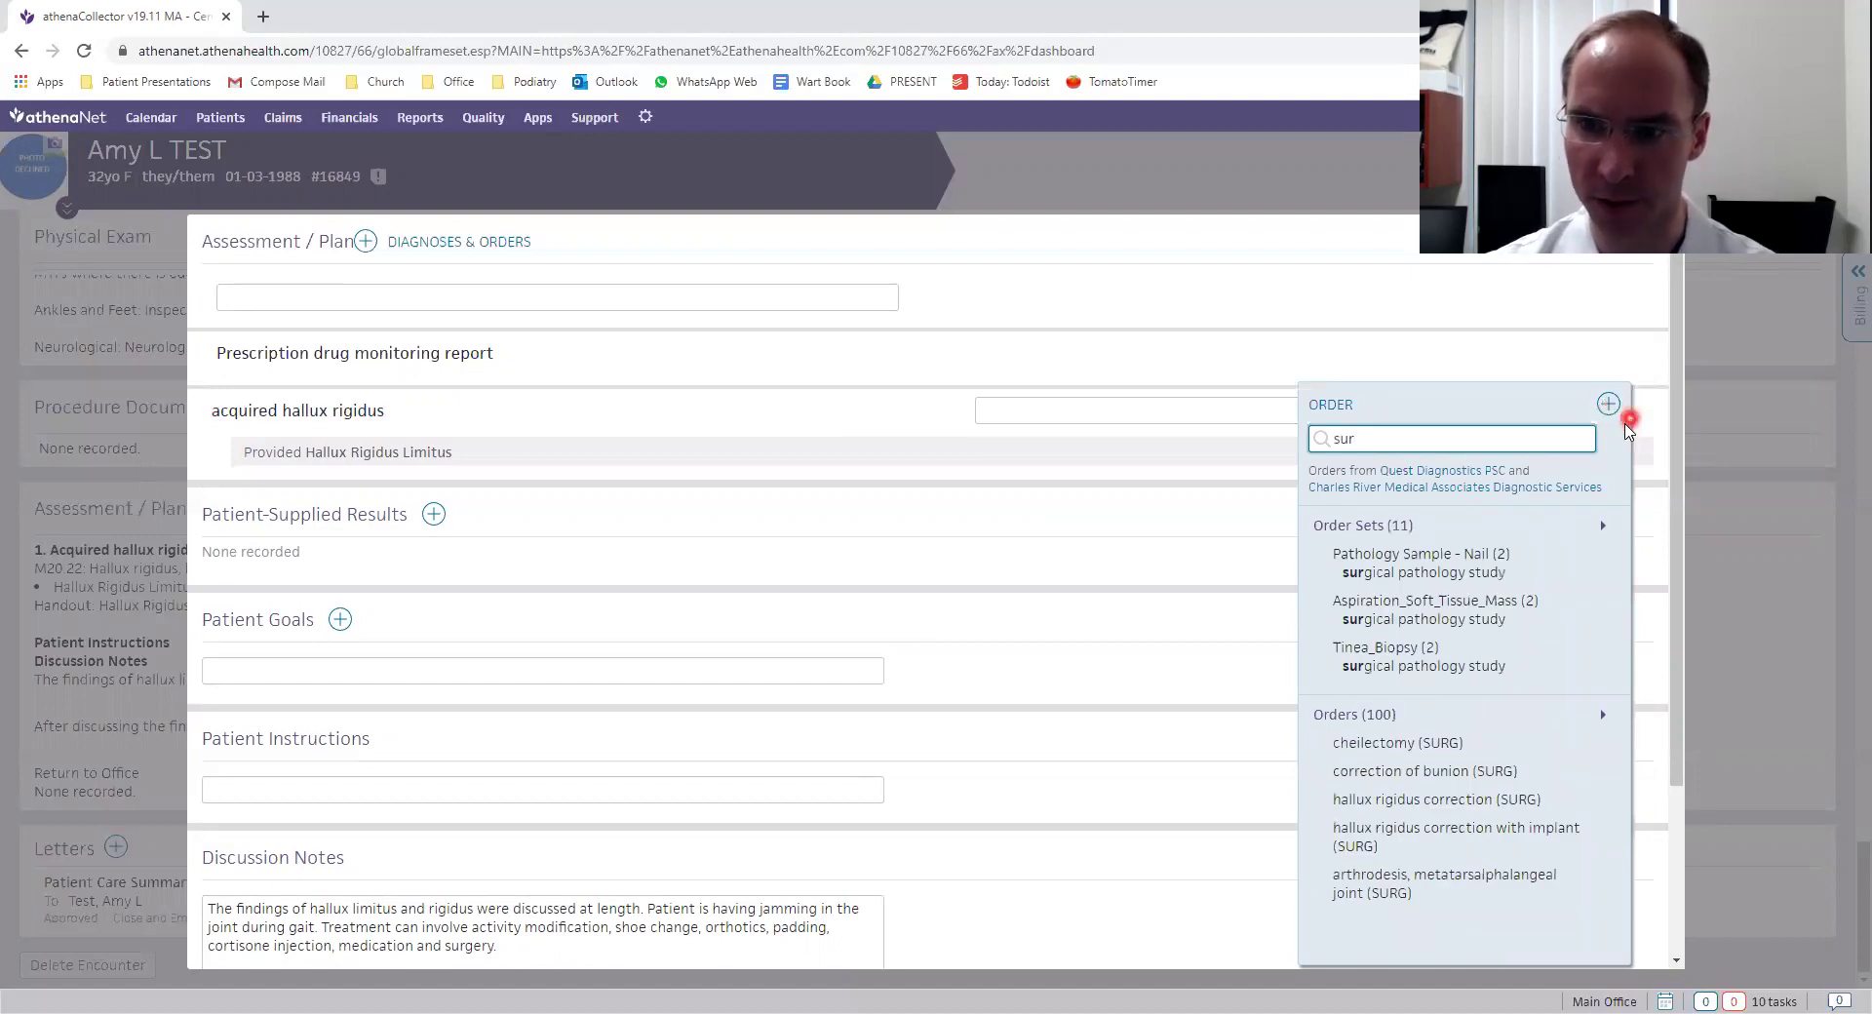
click(1482, 526)
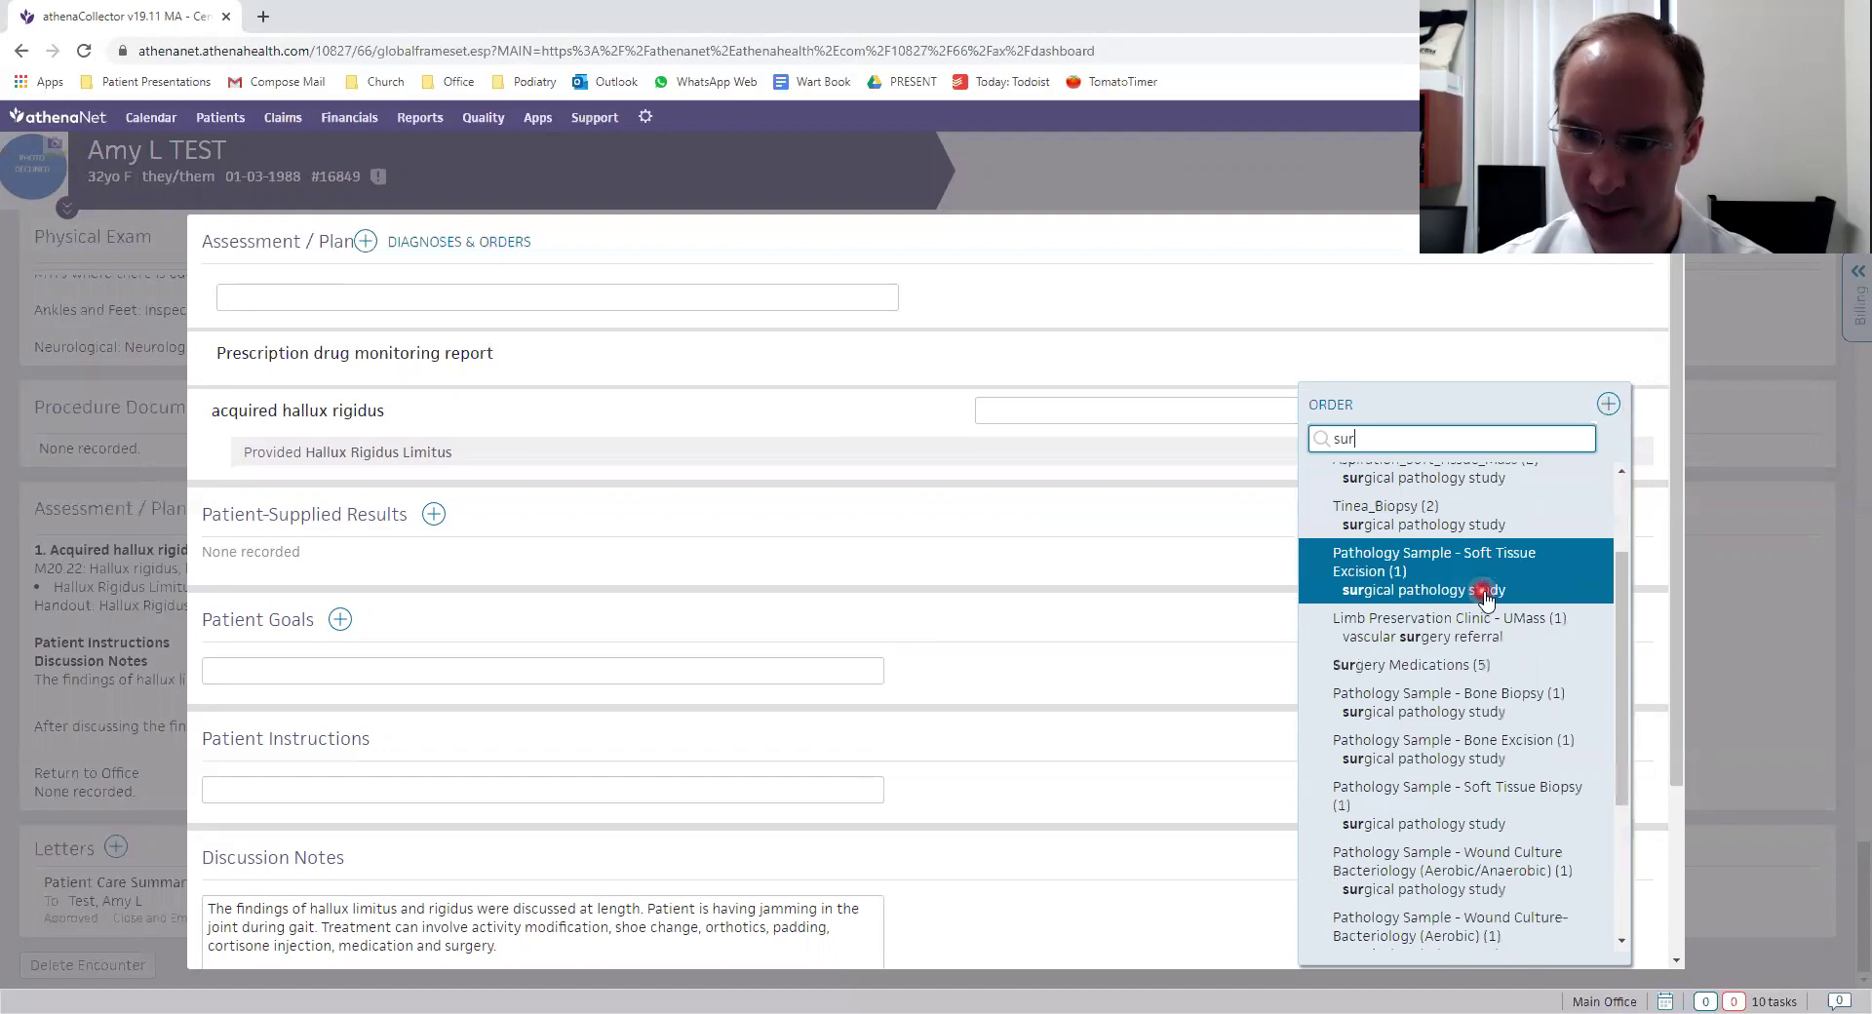
scroll(1487, 595, down, 1)
click(1482, 590)
scroll(1489, 595, down, 1)
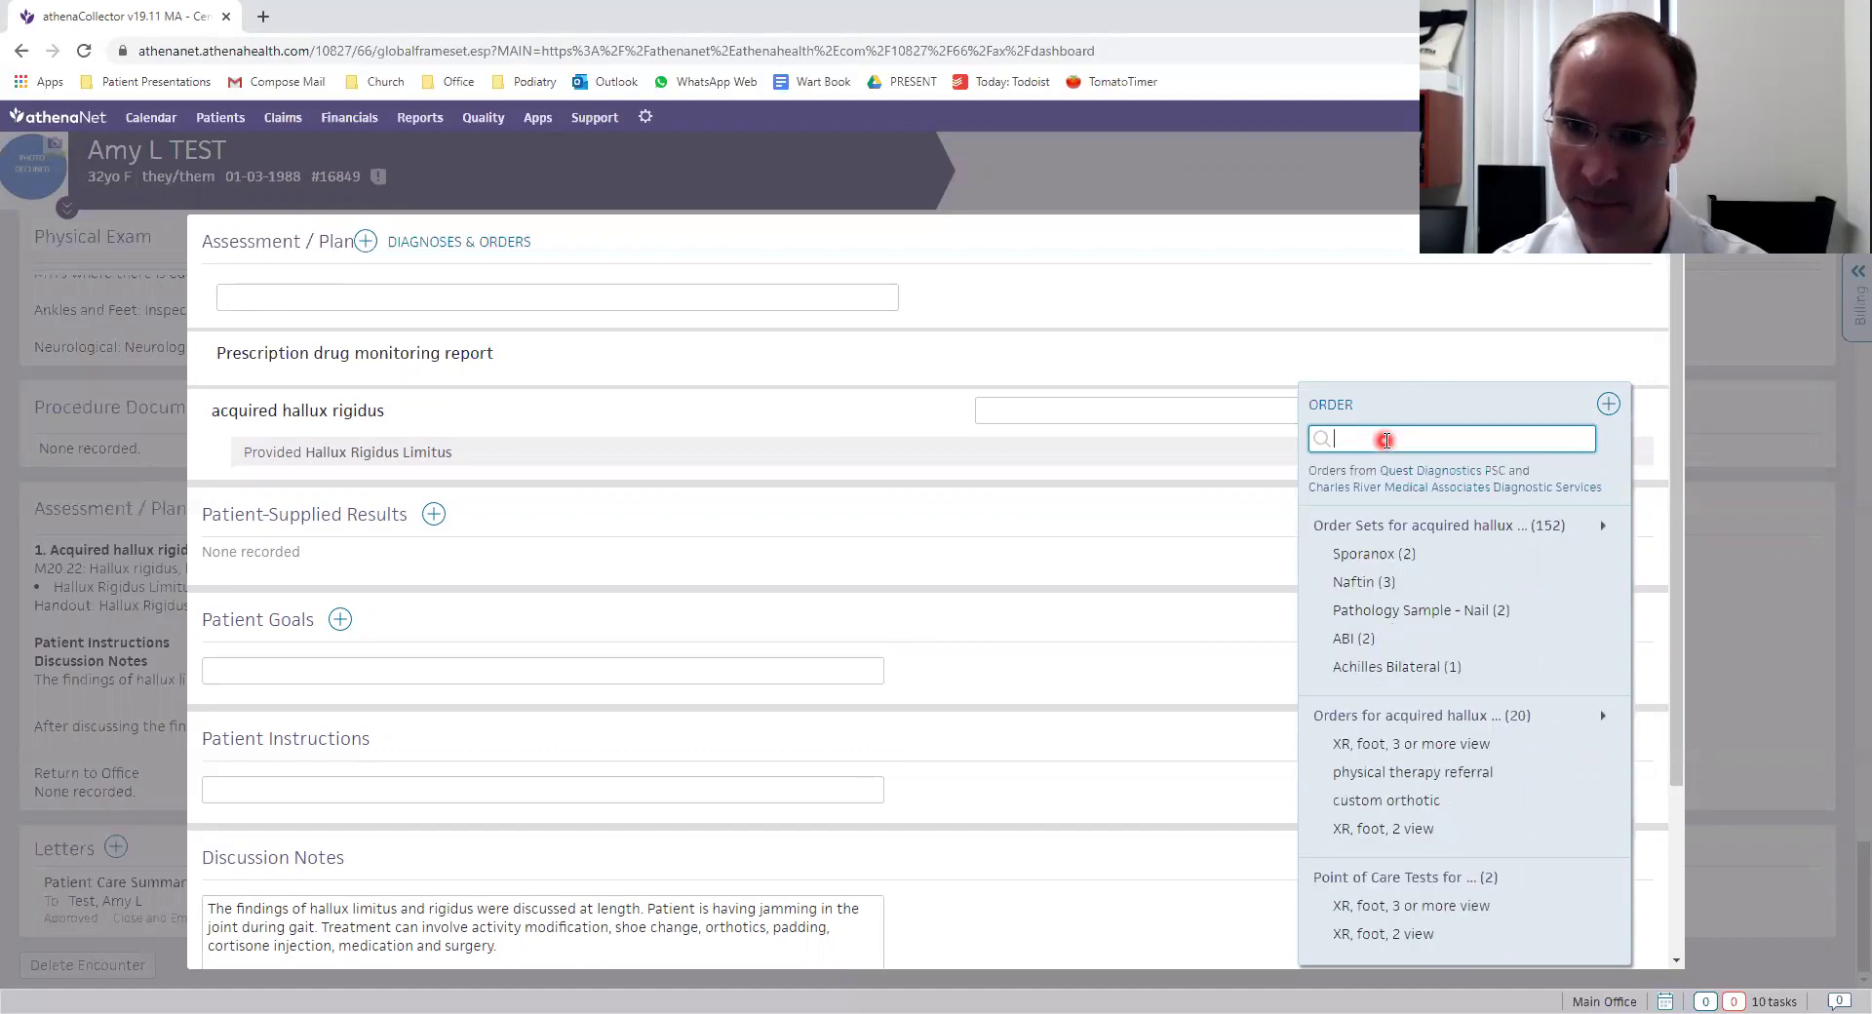
text(medi)
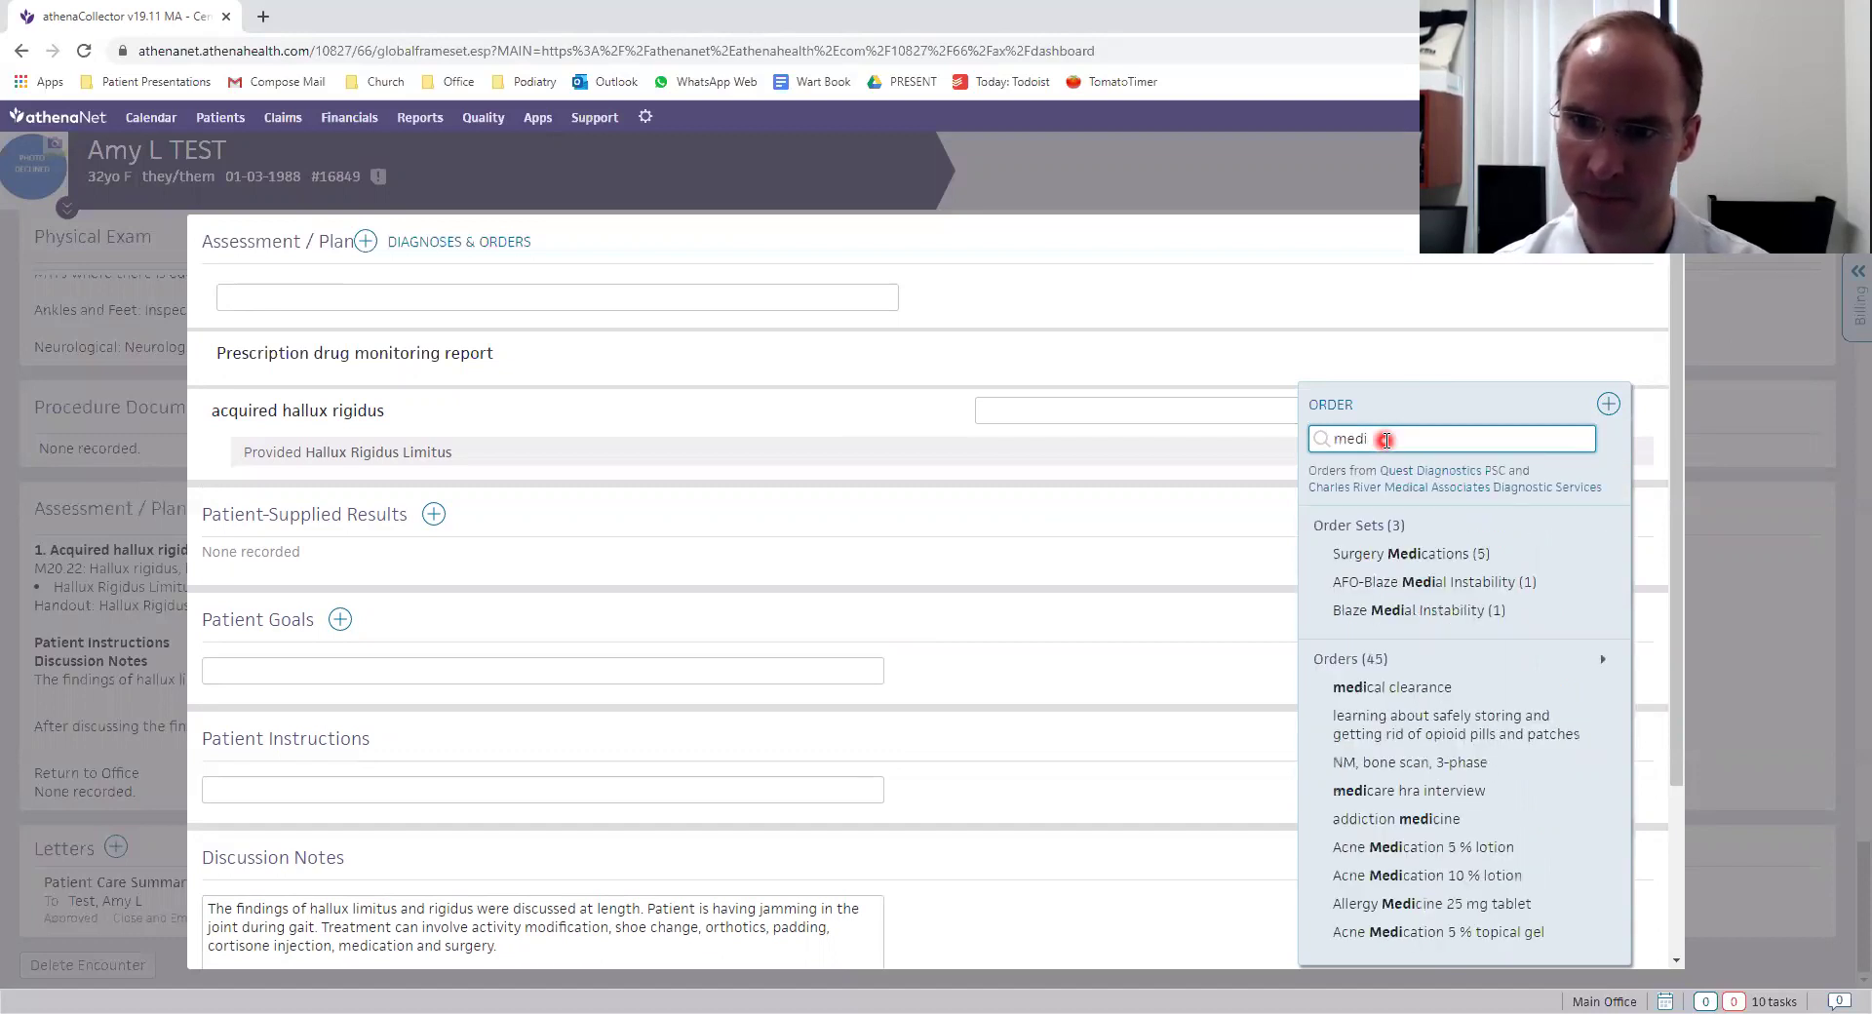
key(BackSpace)
key(BackSpace)
key(BackSpace)
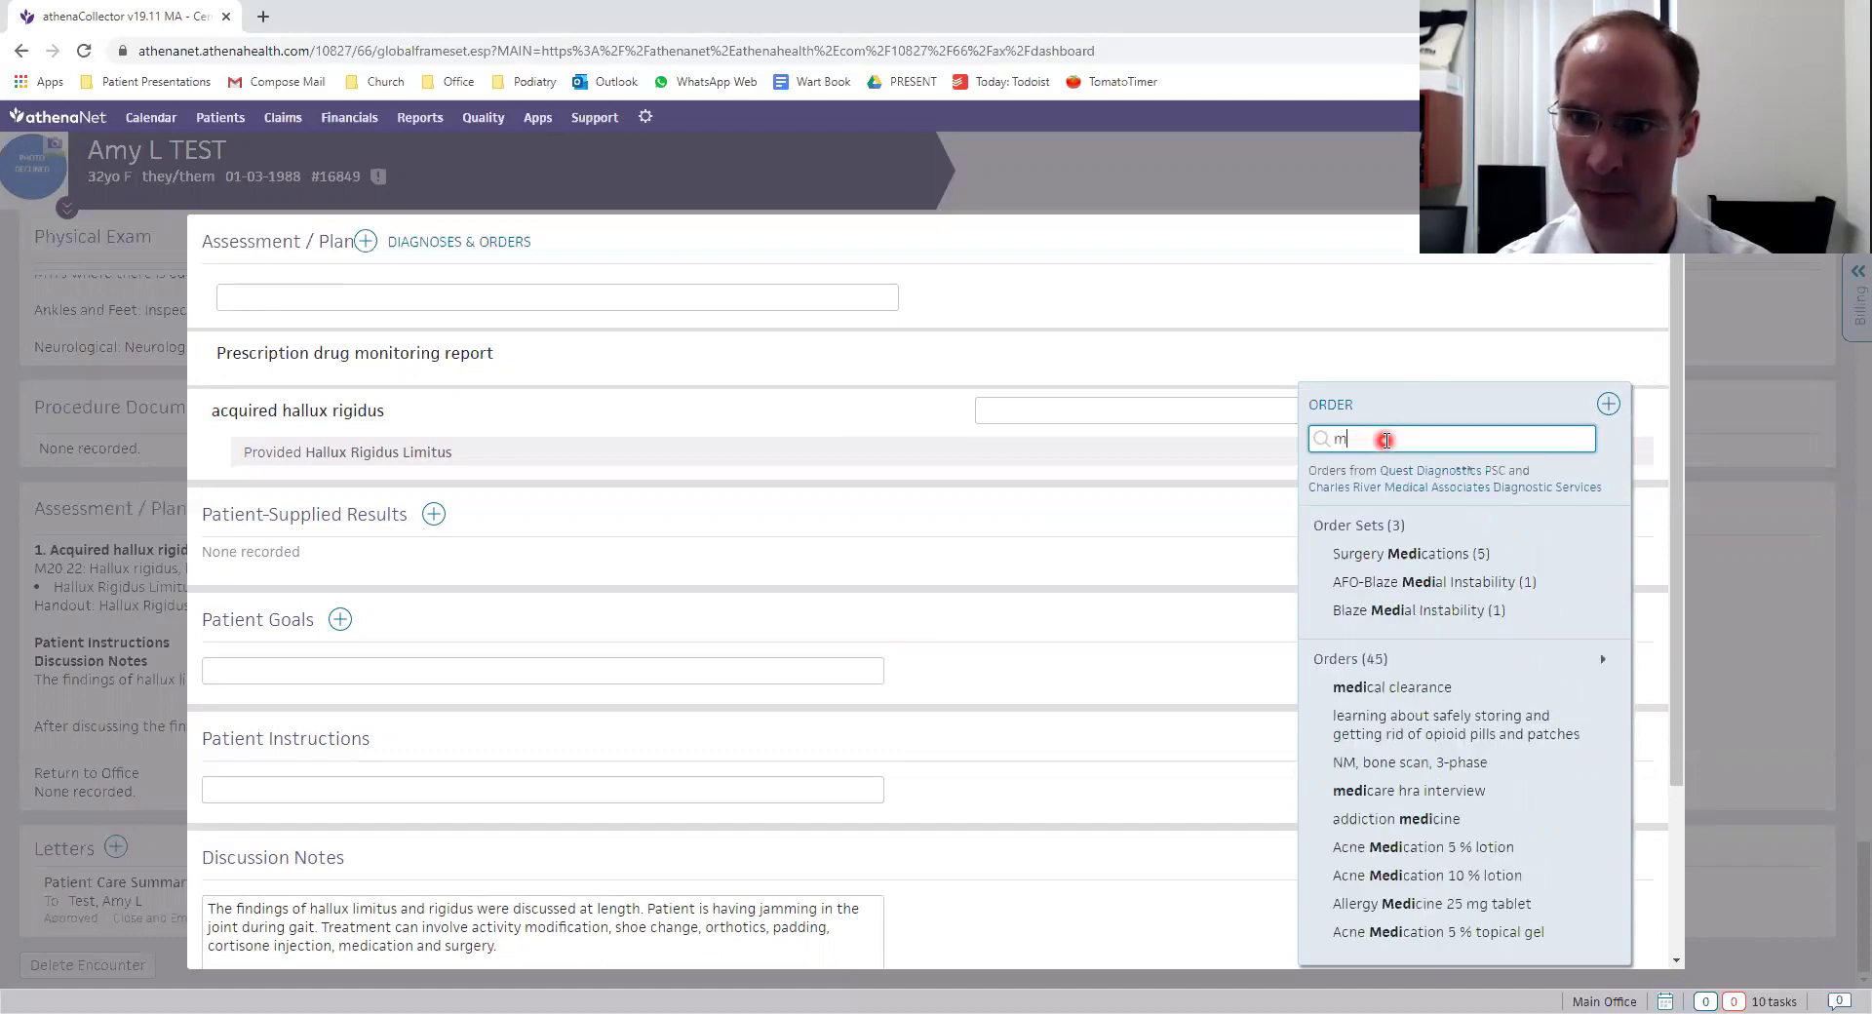
key(BackSpace)
Search the orders for "surgery" and add the Surgery Medications order set to the plan.
text(surger)
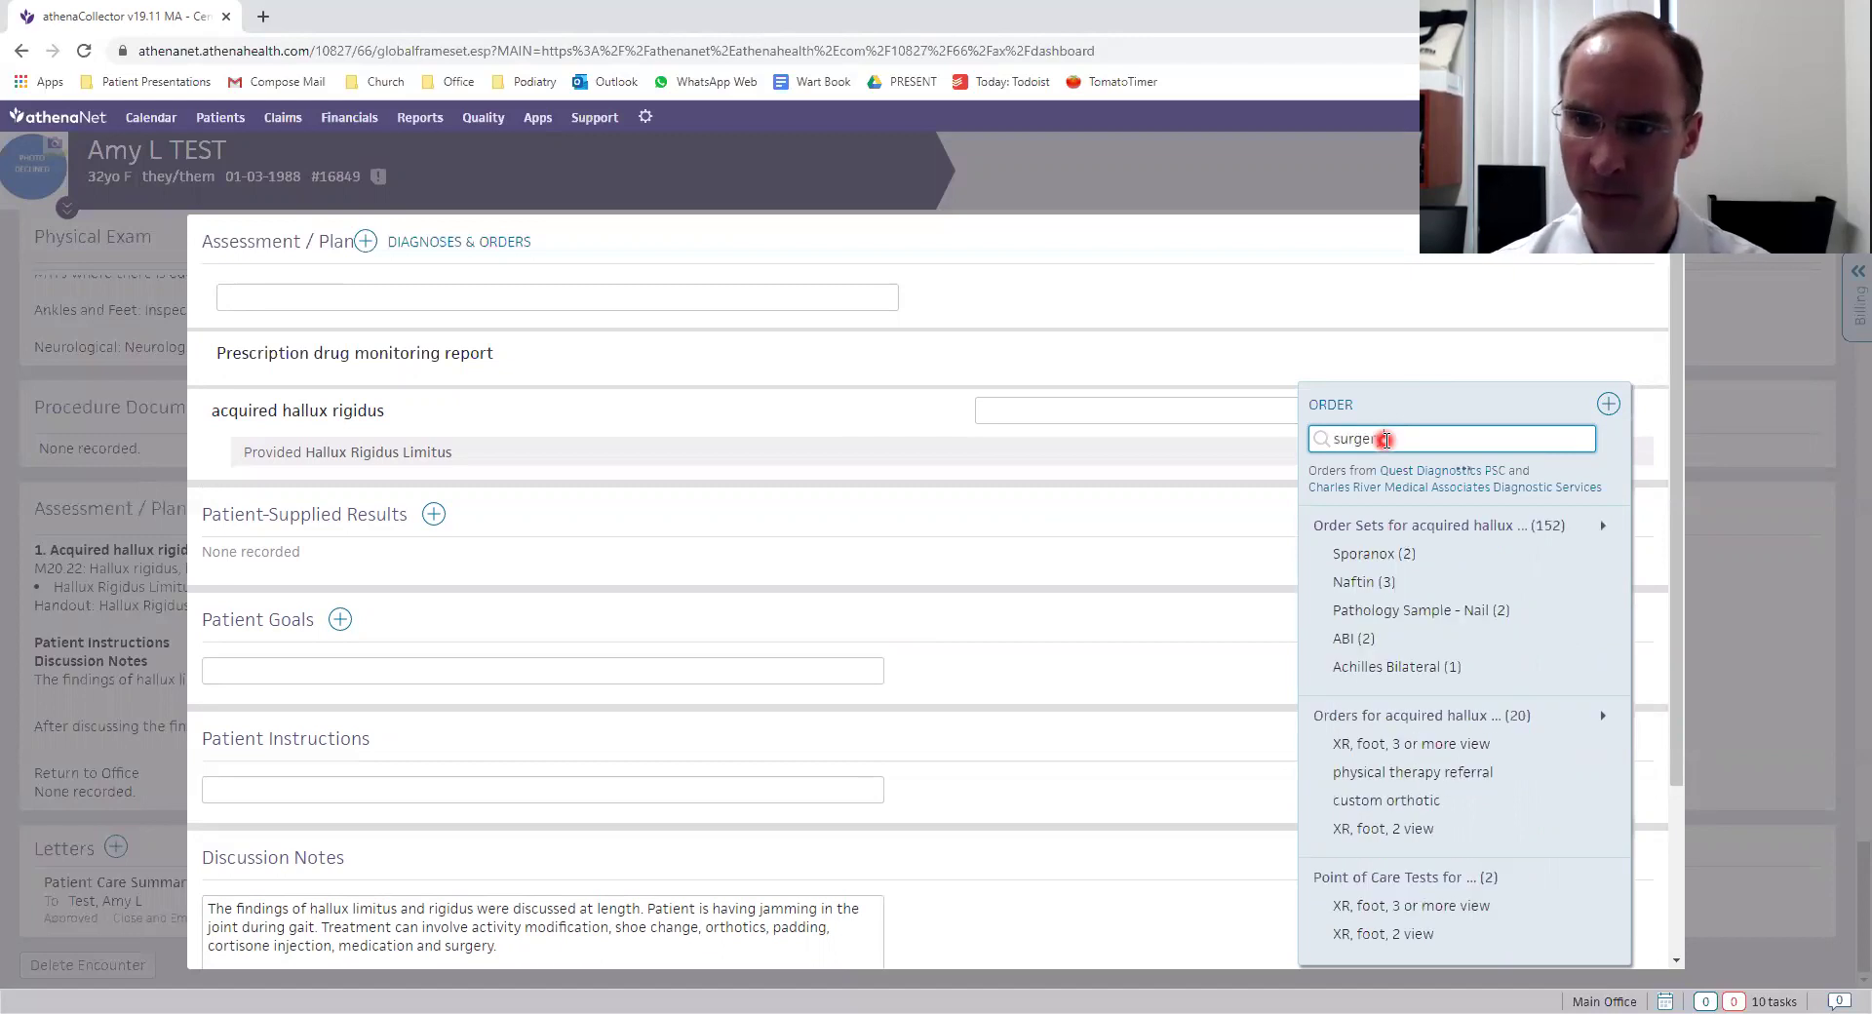
text(y)
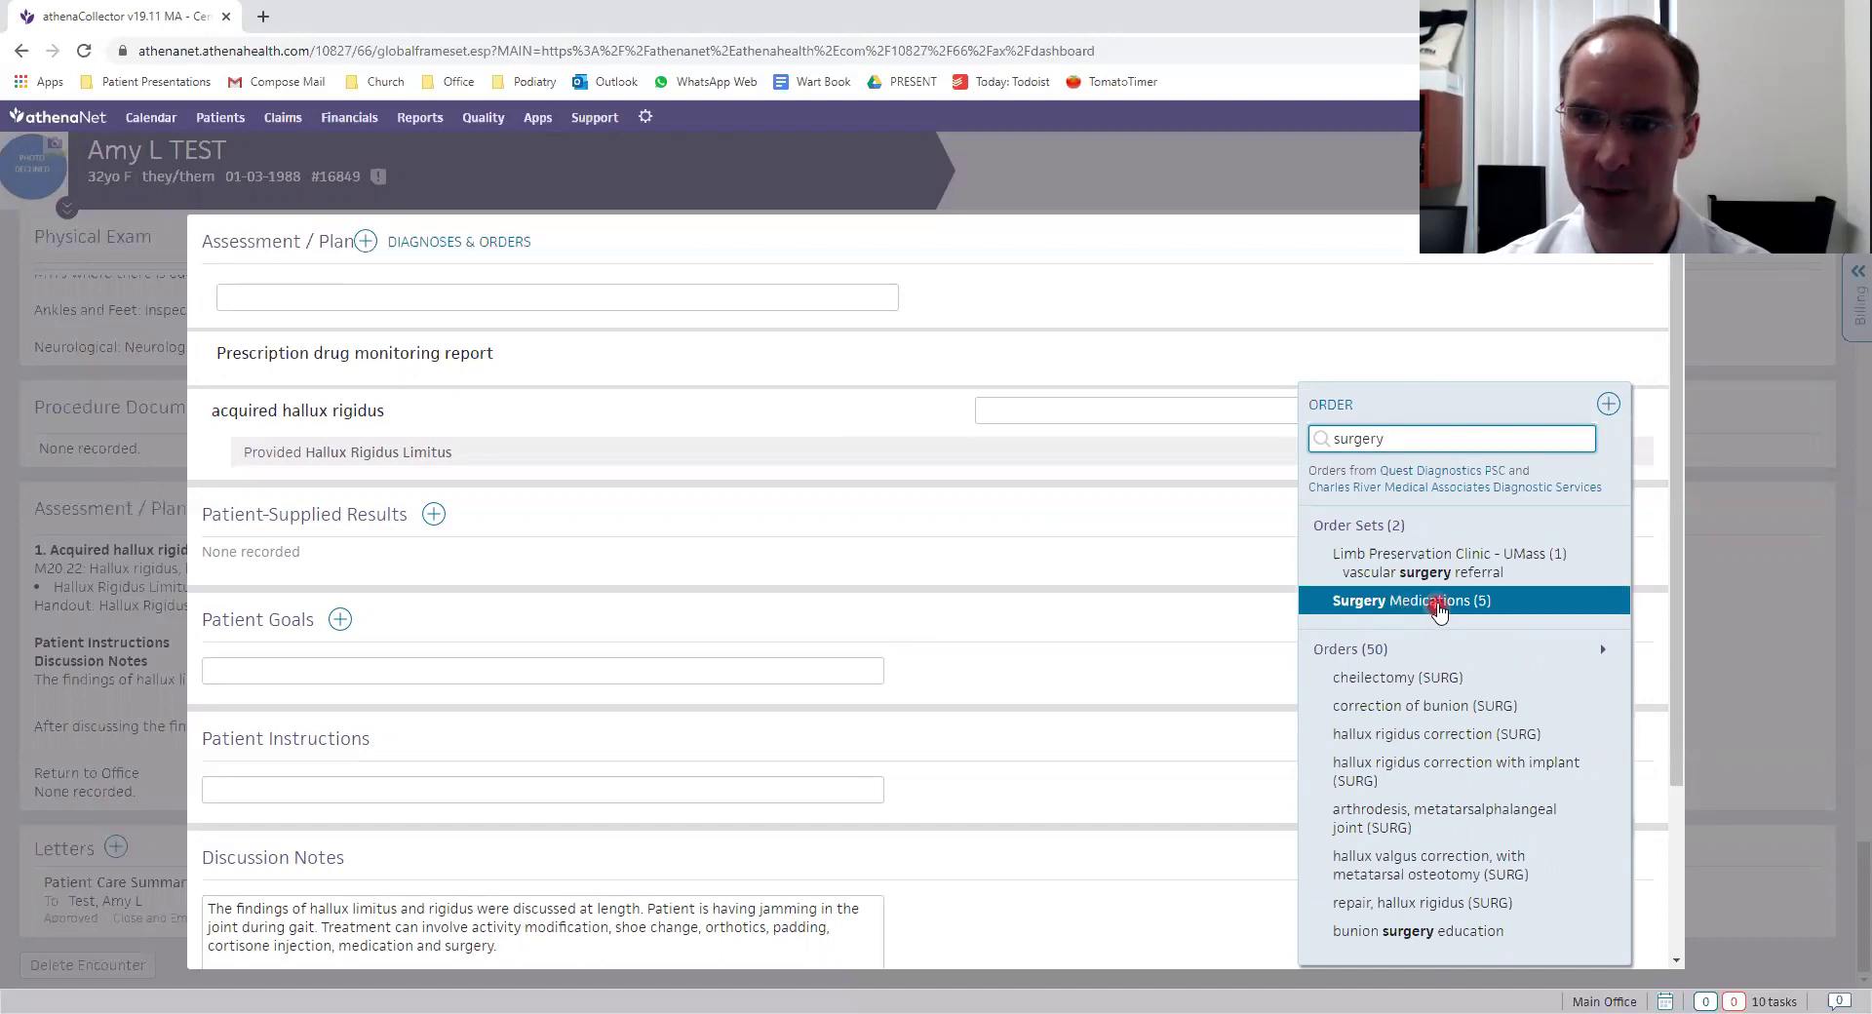
click(1396, 527)
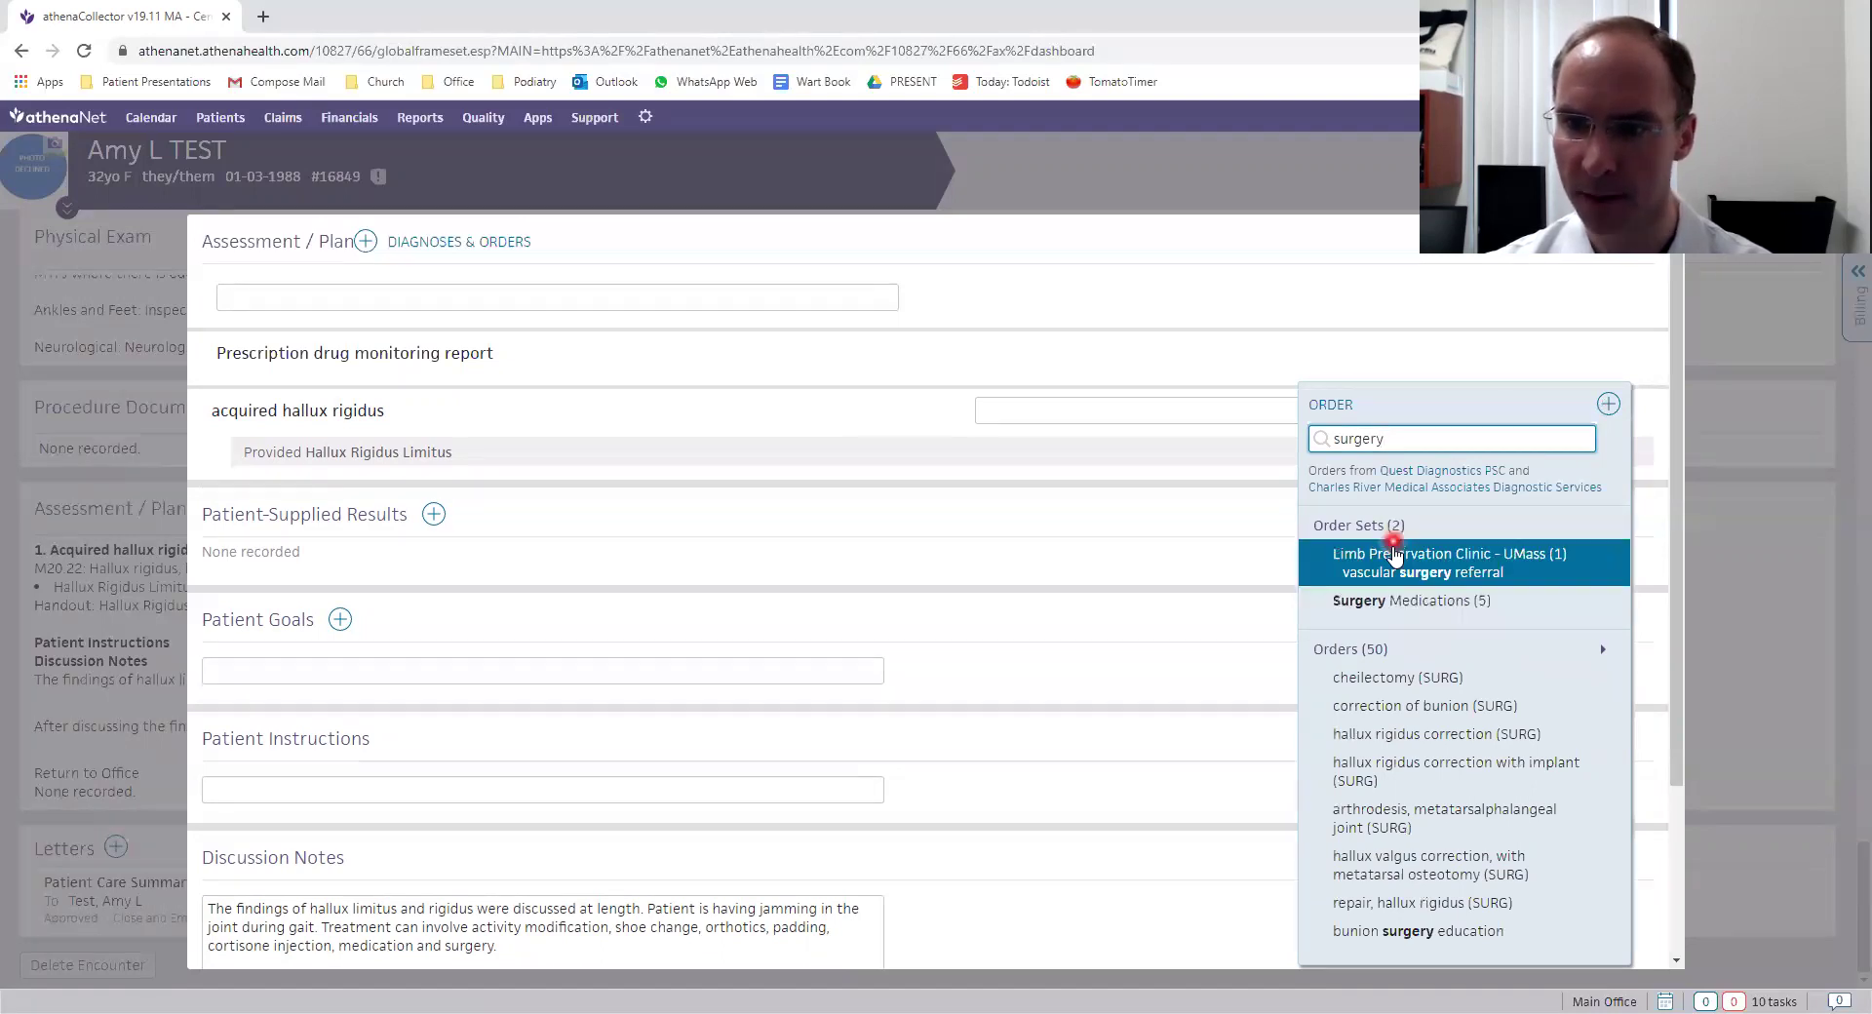
click(1413, 603)
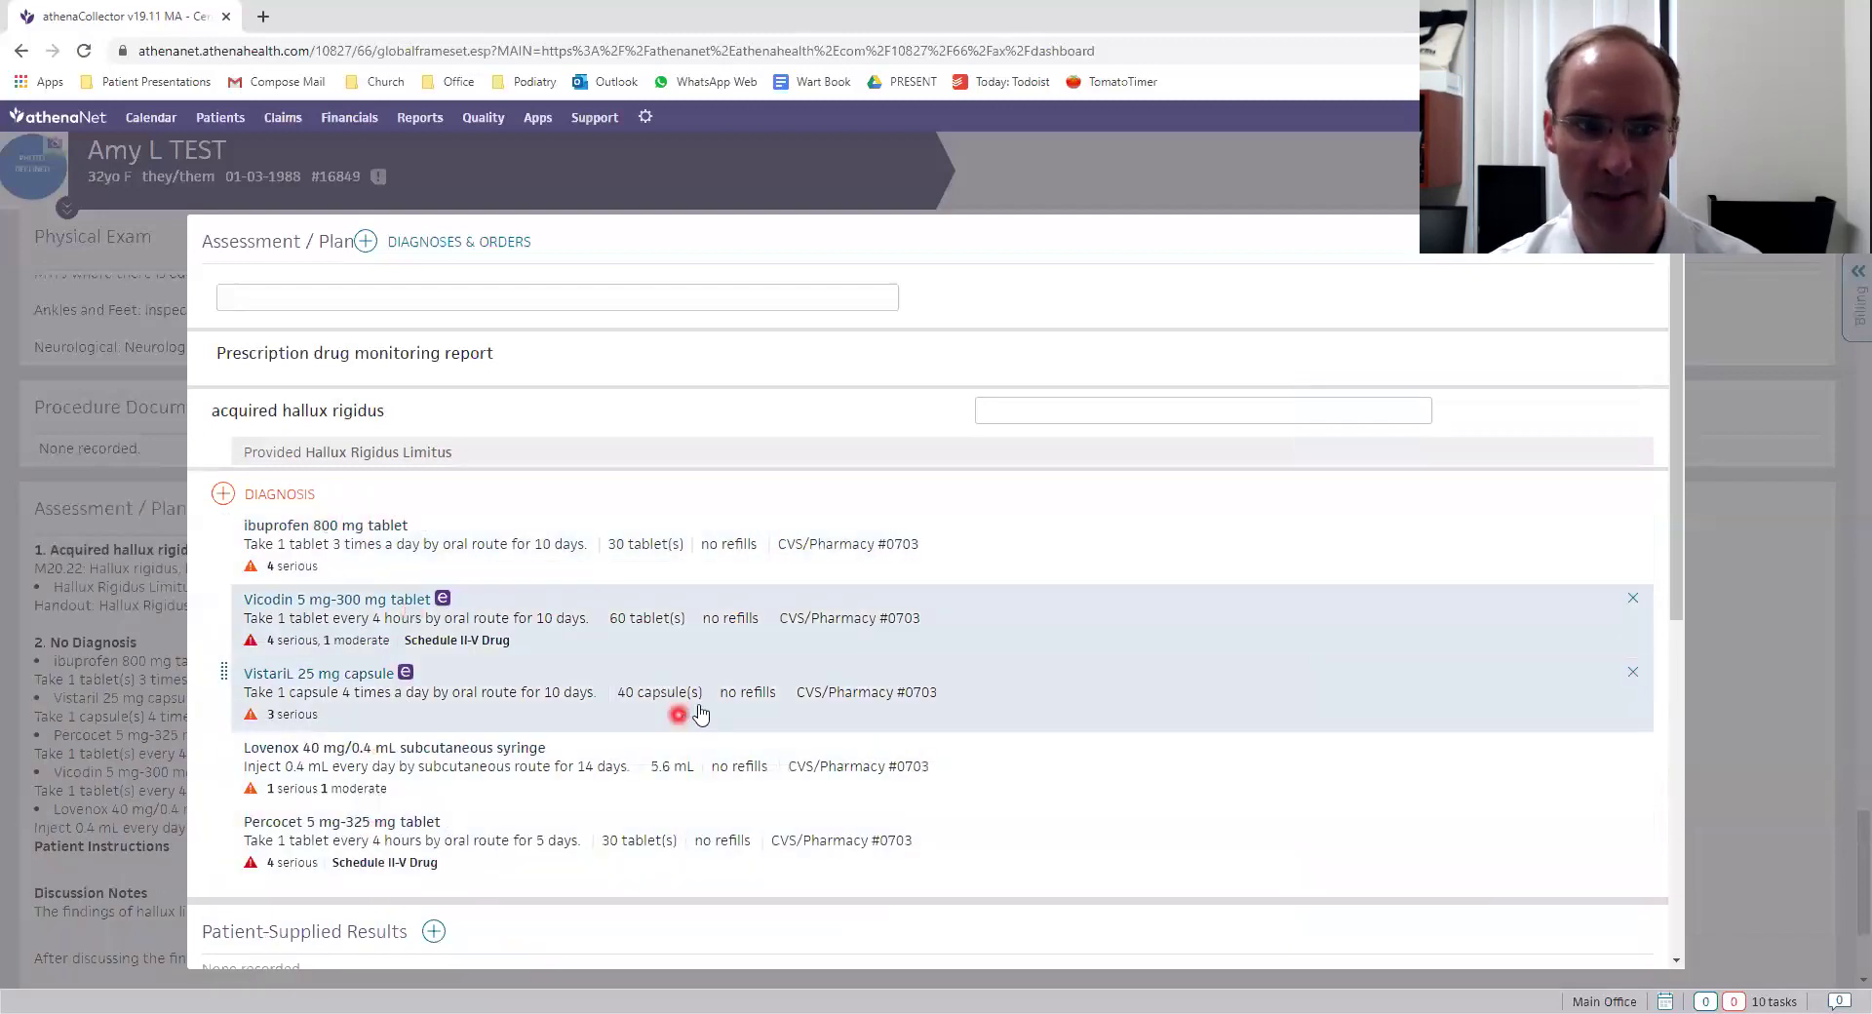
Move the ibuprofen, Vistaril and Percocet orders under acquired hallux rigidus, and remove the Vicodin and Lovenox orders.
drag(492, 549, 517, 439)
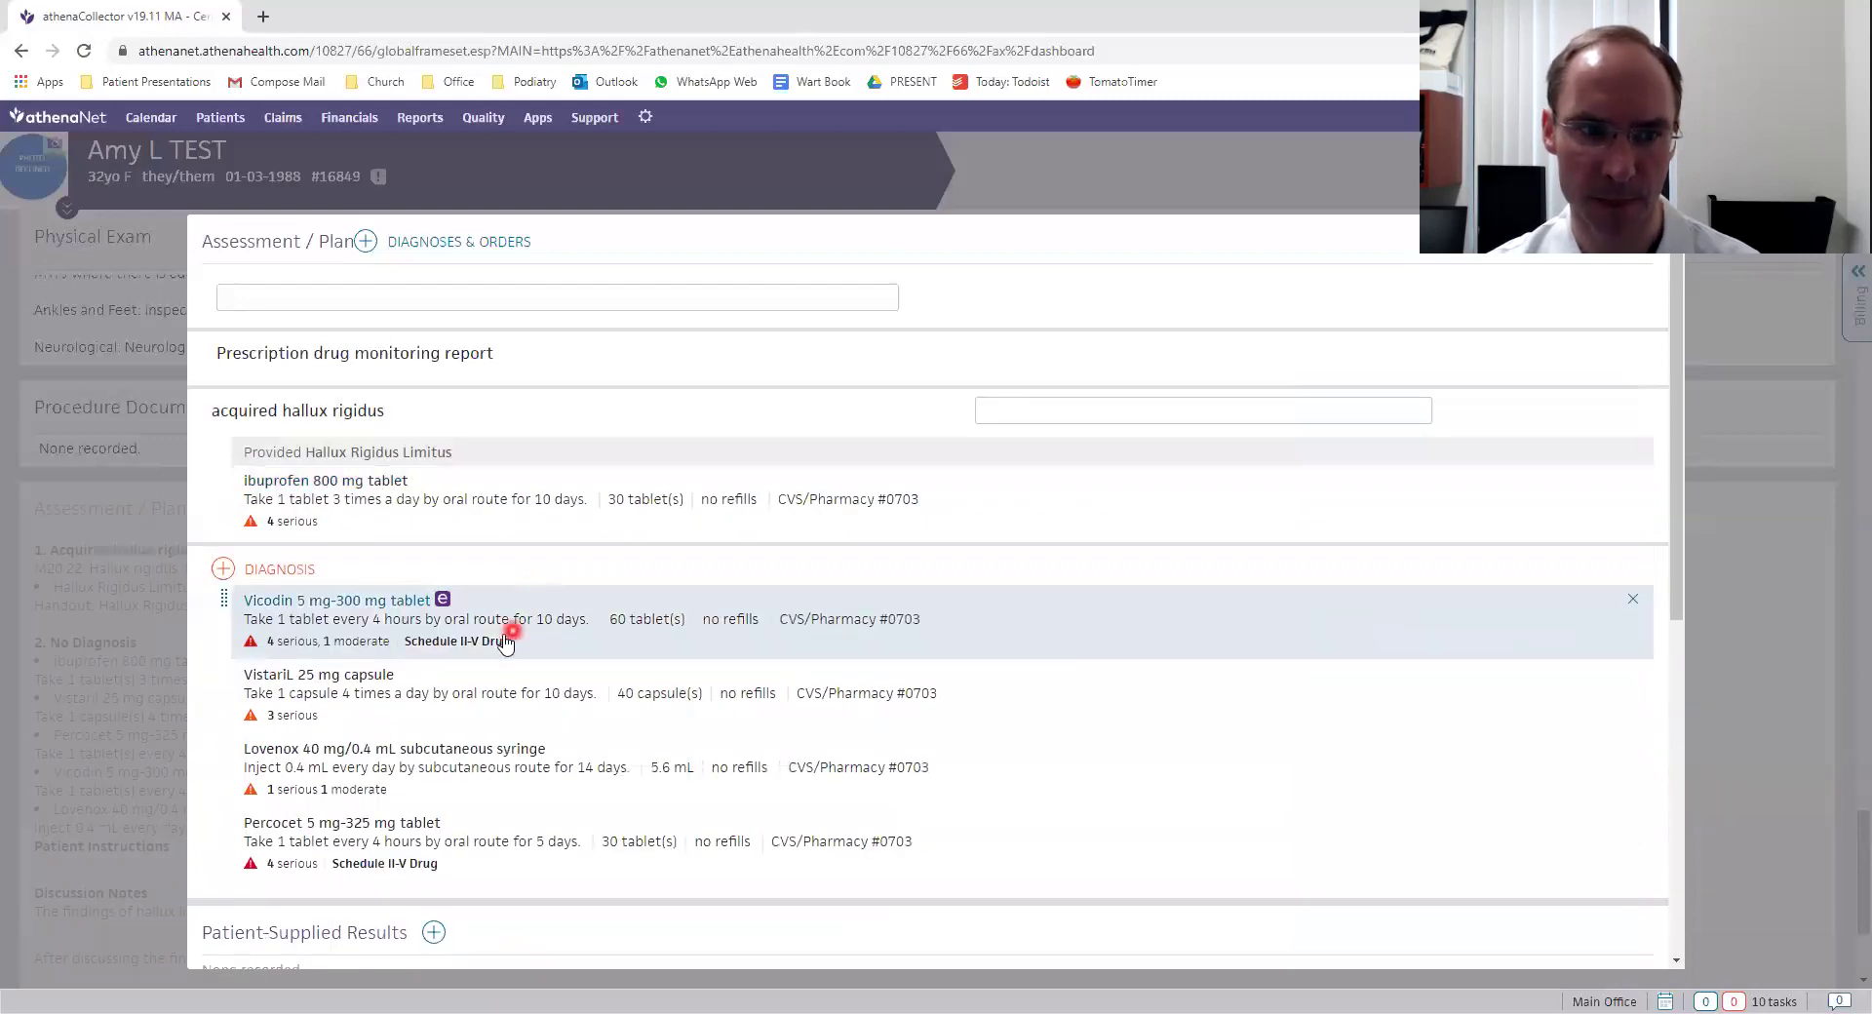
click(1632, 600)
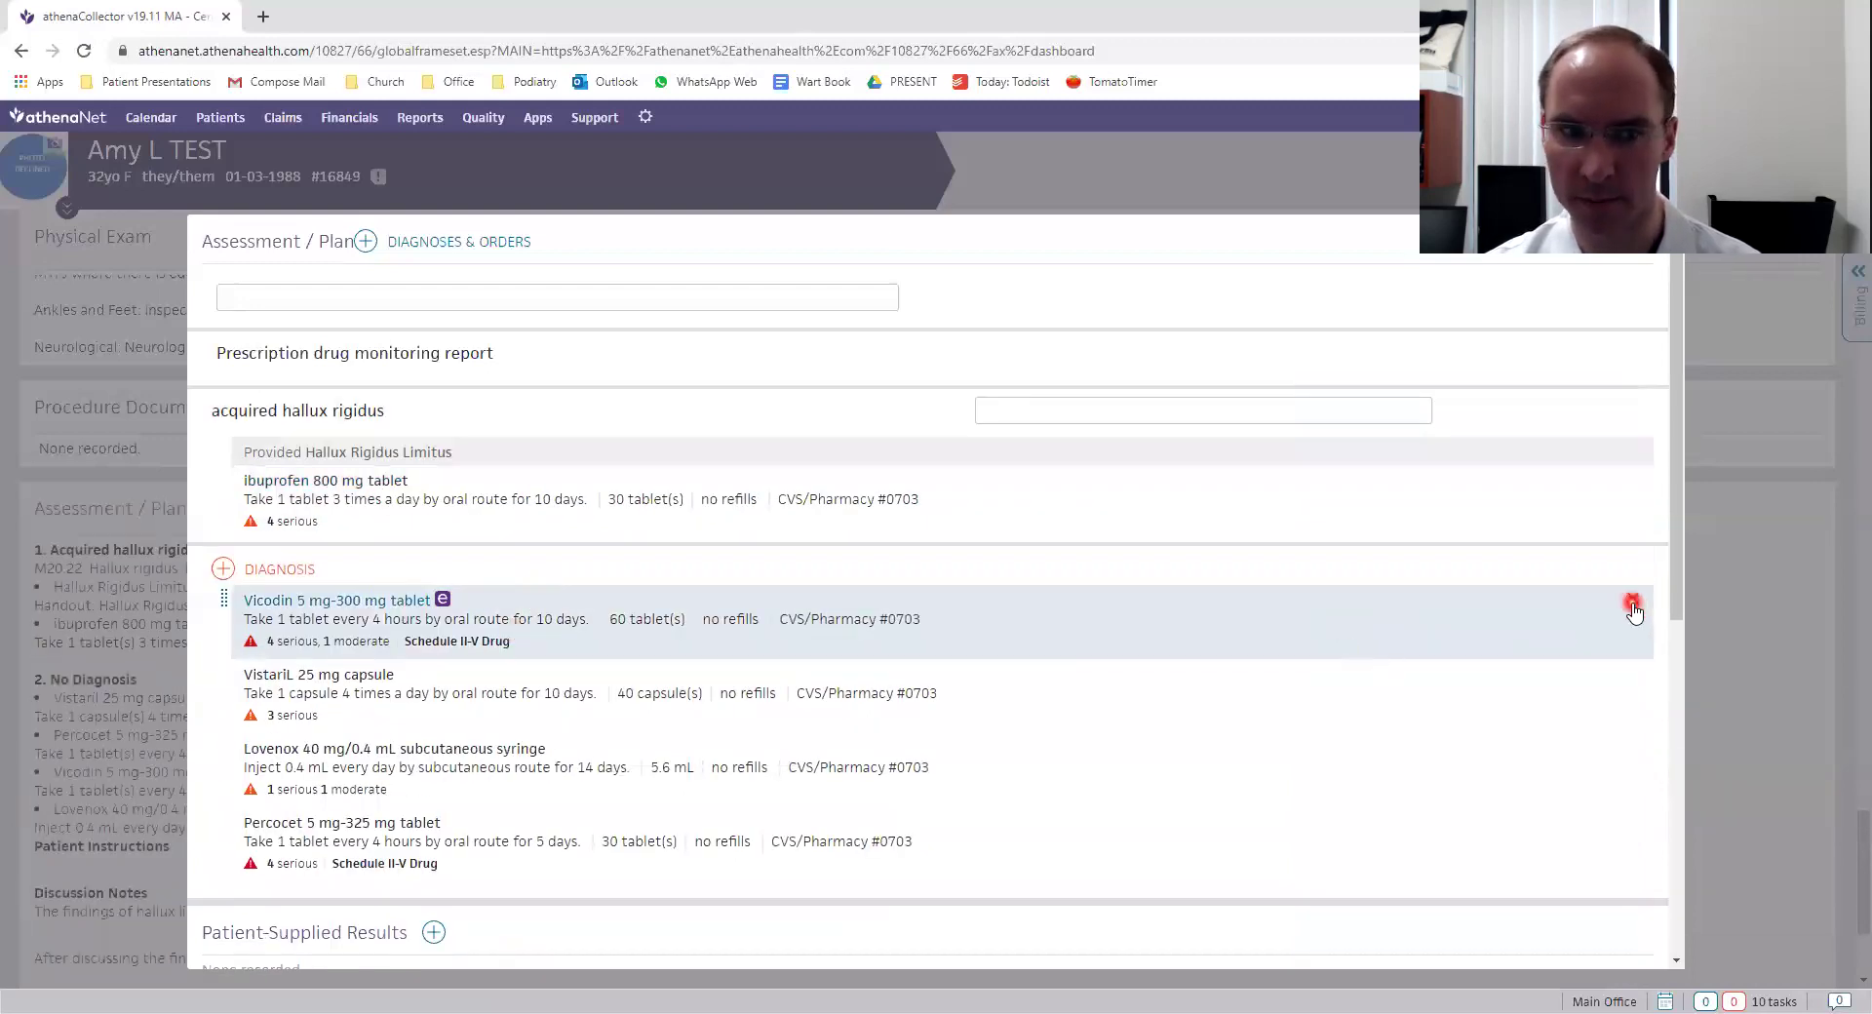
click(507, 622)
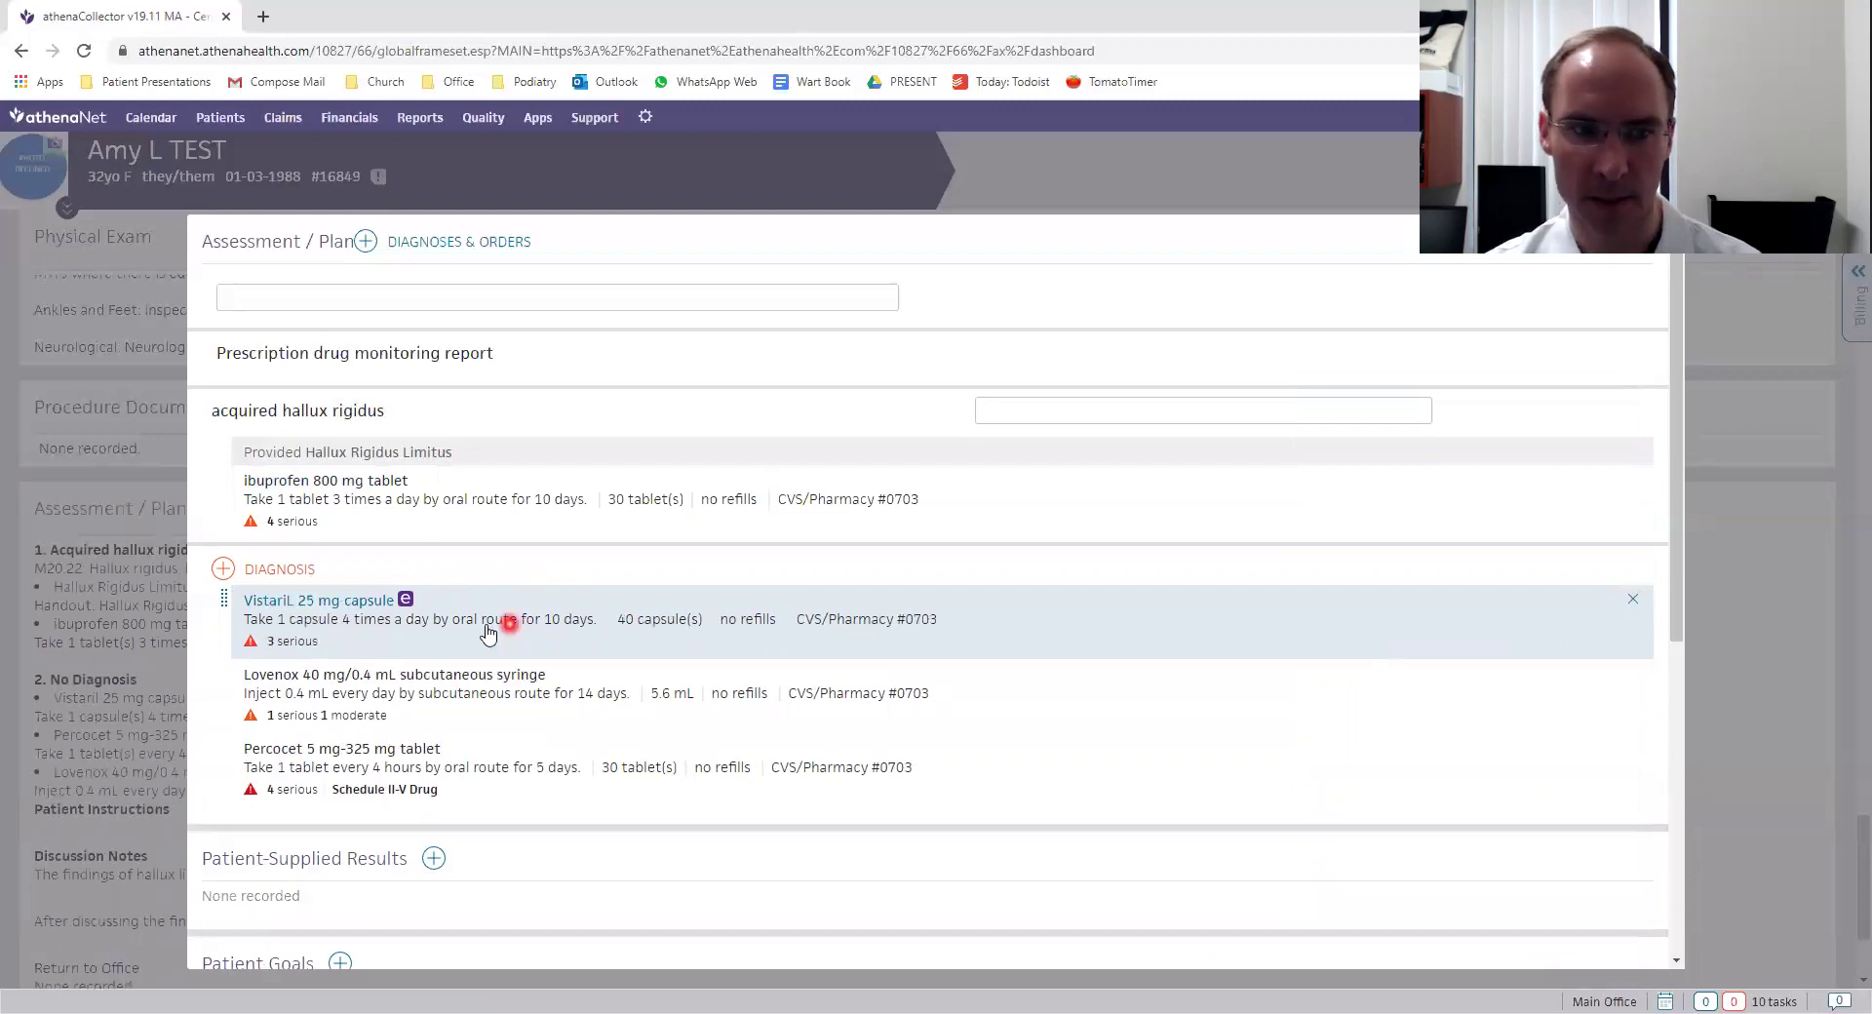
drag(488, 632, 585, 634)
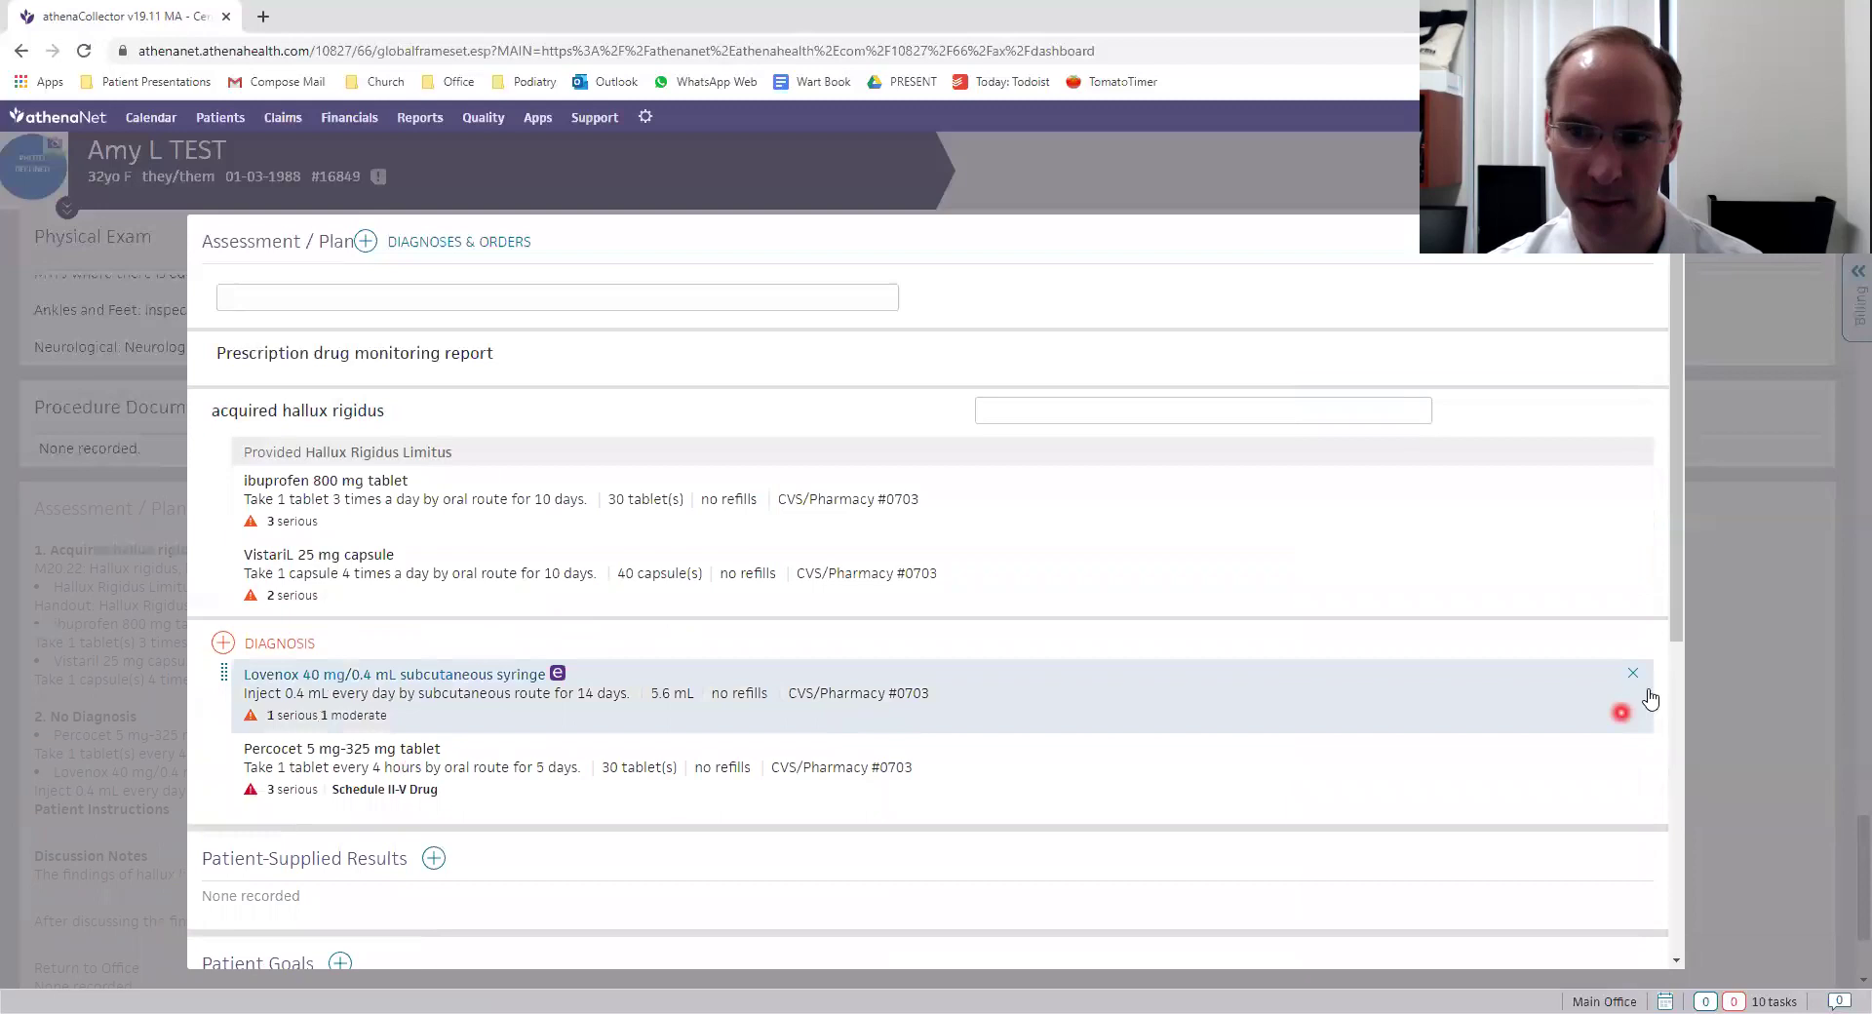
click(1636, 677)
drag(295, 715, 940, 657)
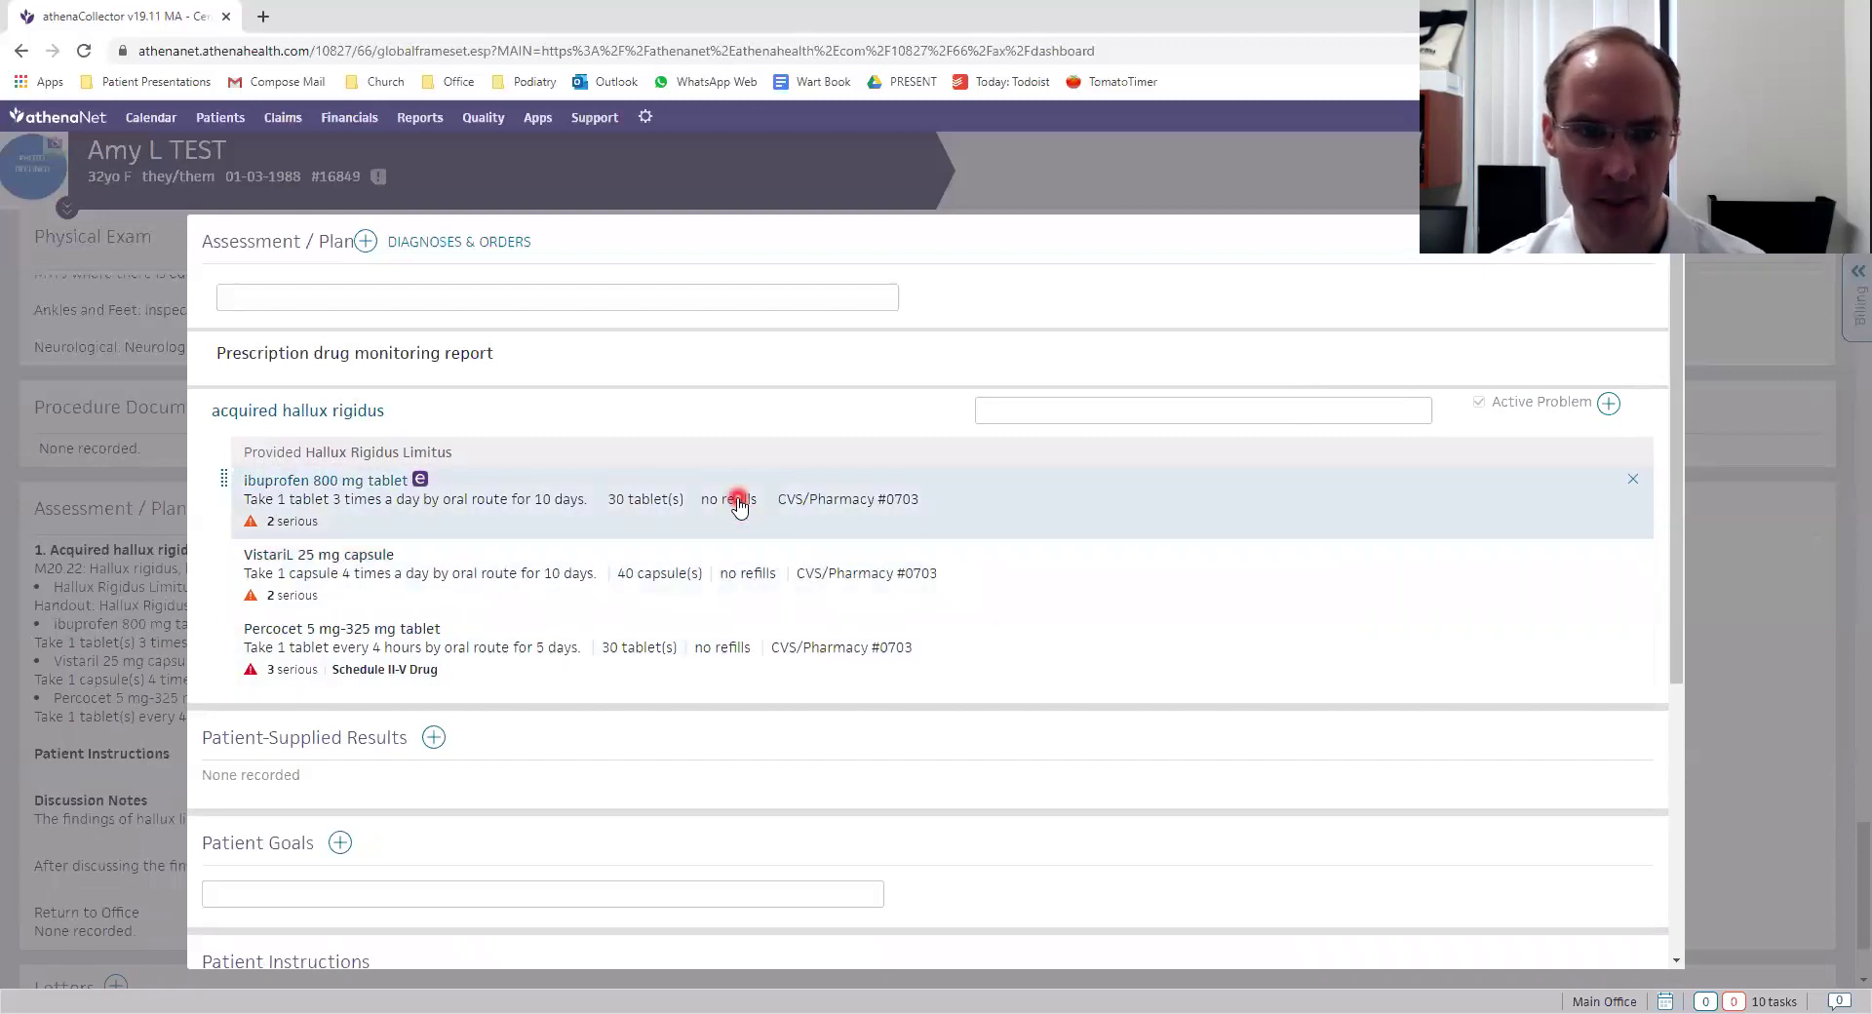
Open the ibuprofen 800 mg tablet order and set its send date to 02-05-2020.
click(738, 503)
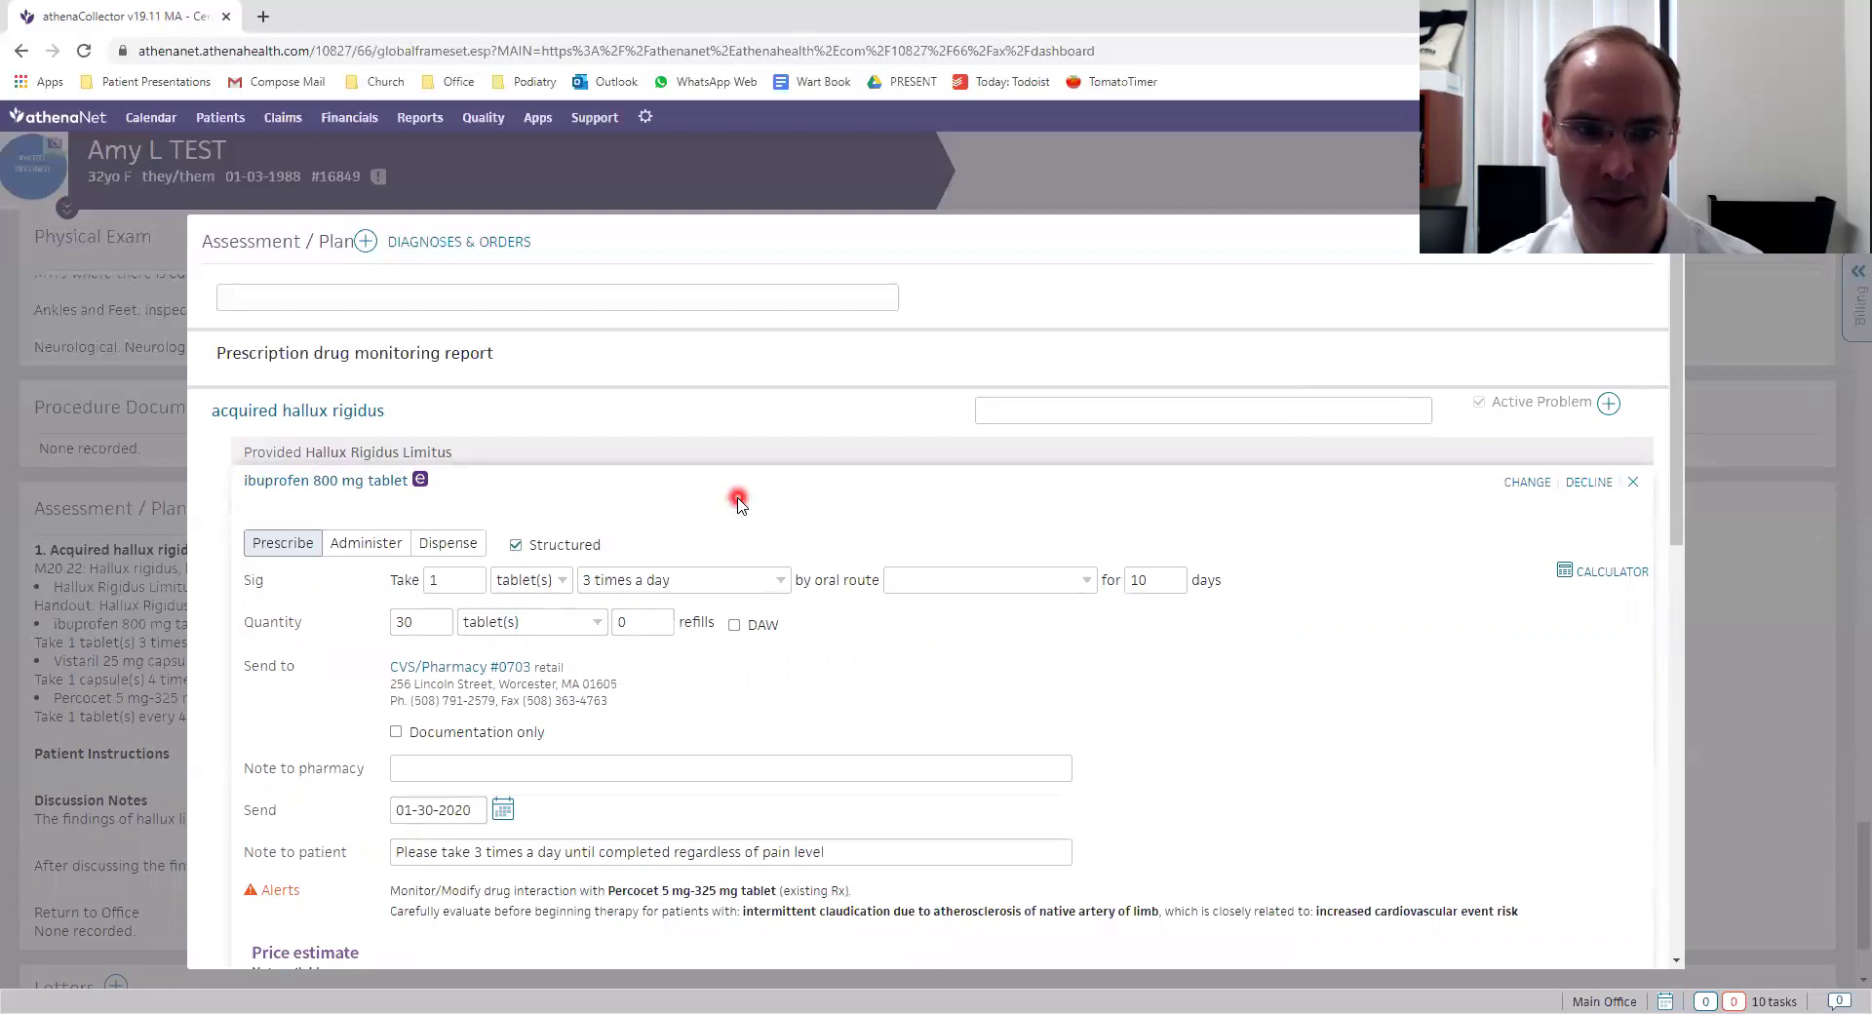
click(503, 813)
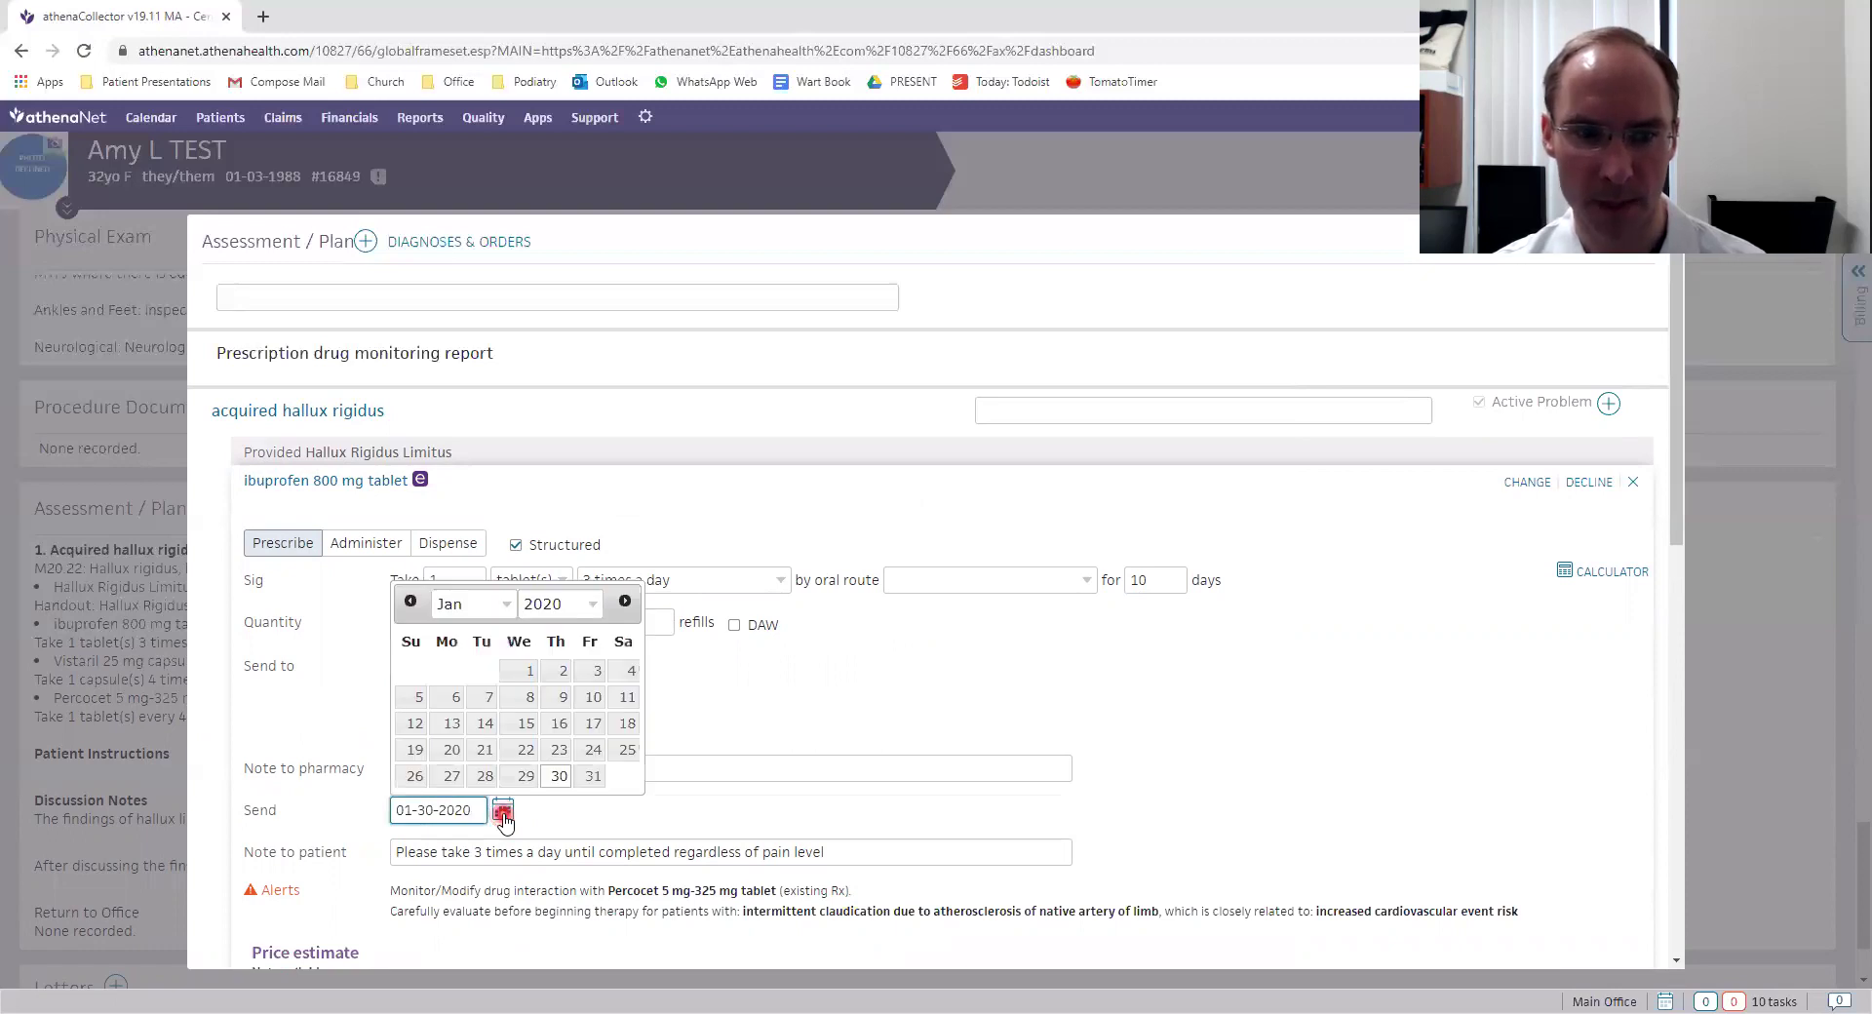
click(625, 602)
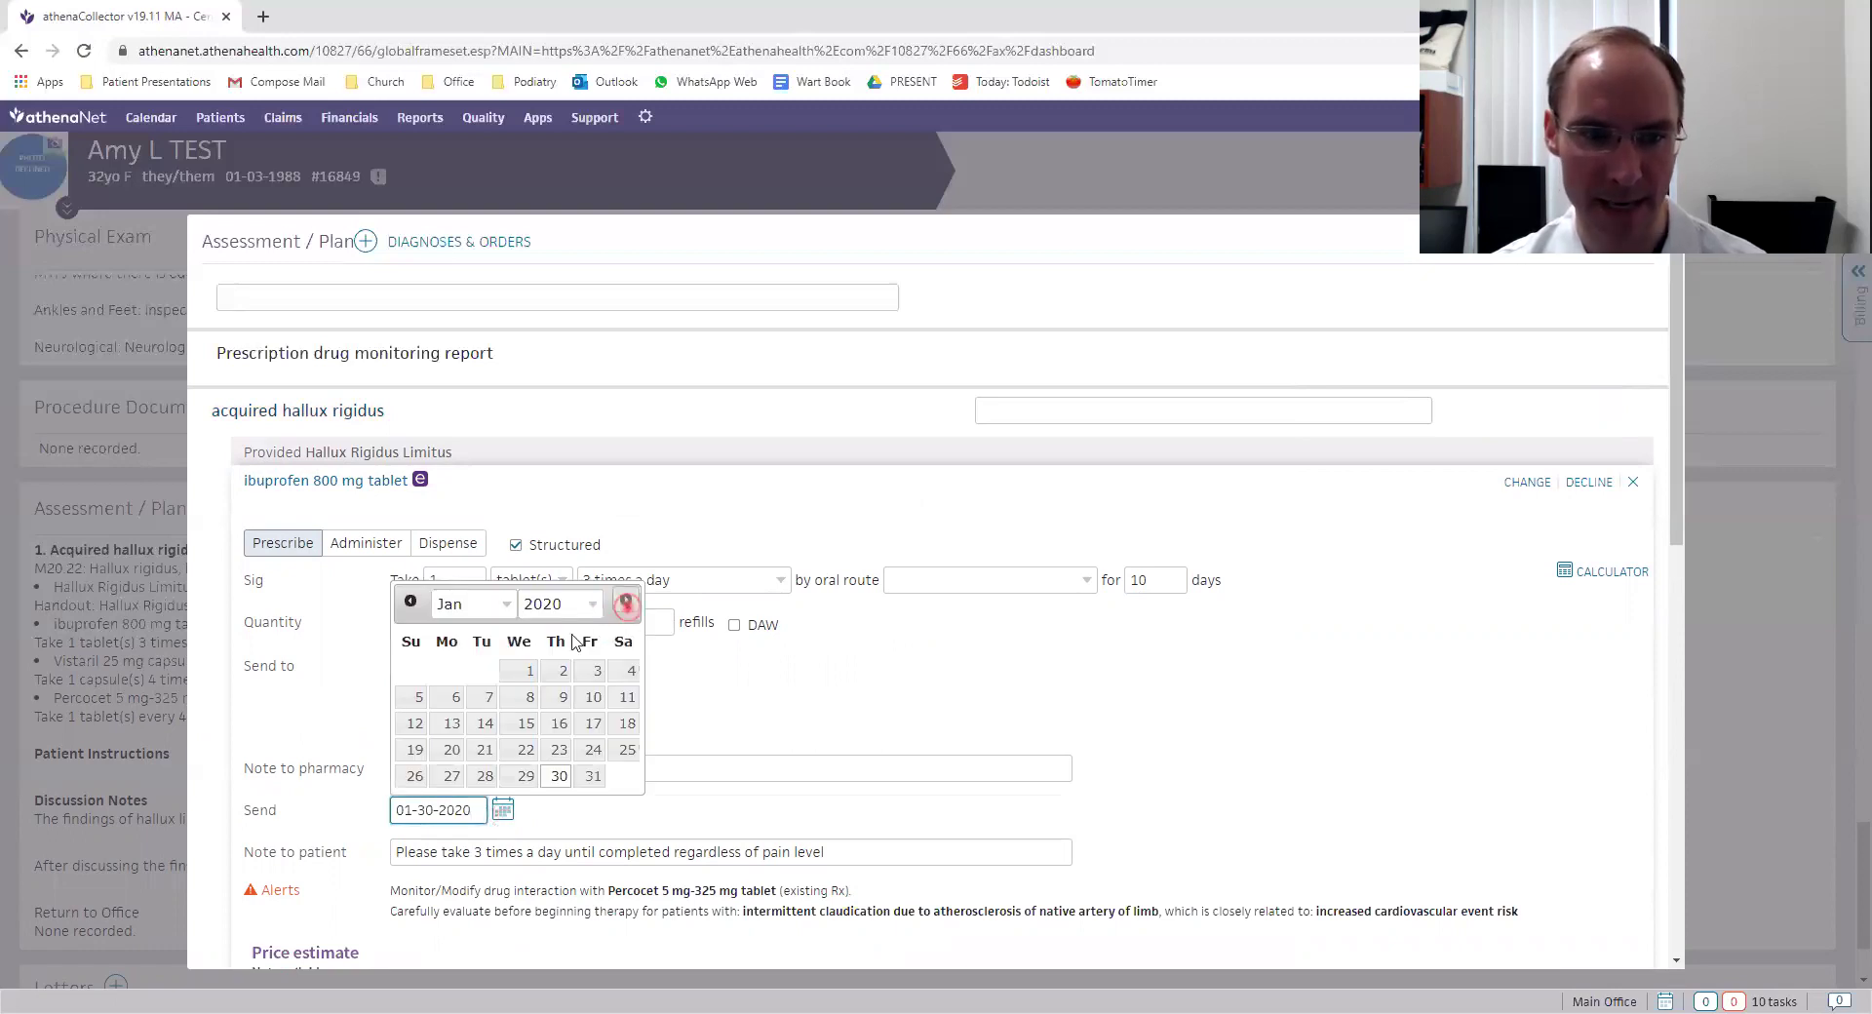
click(514, 698)
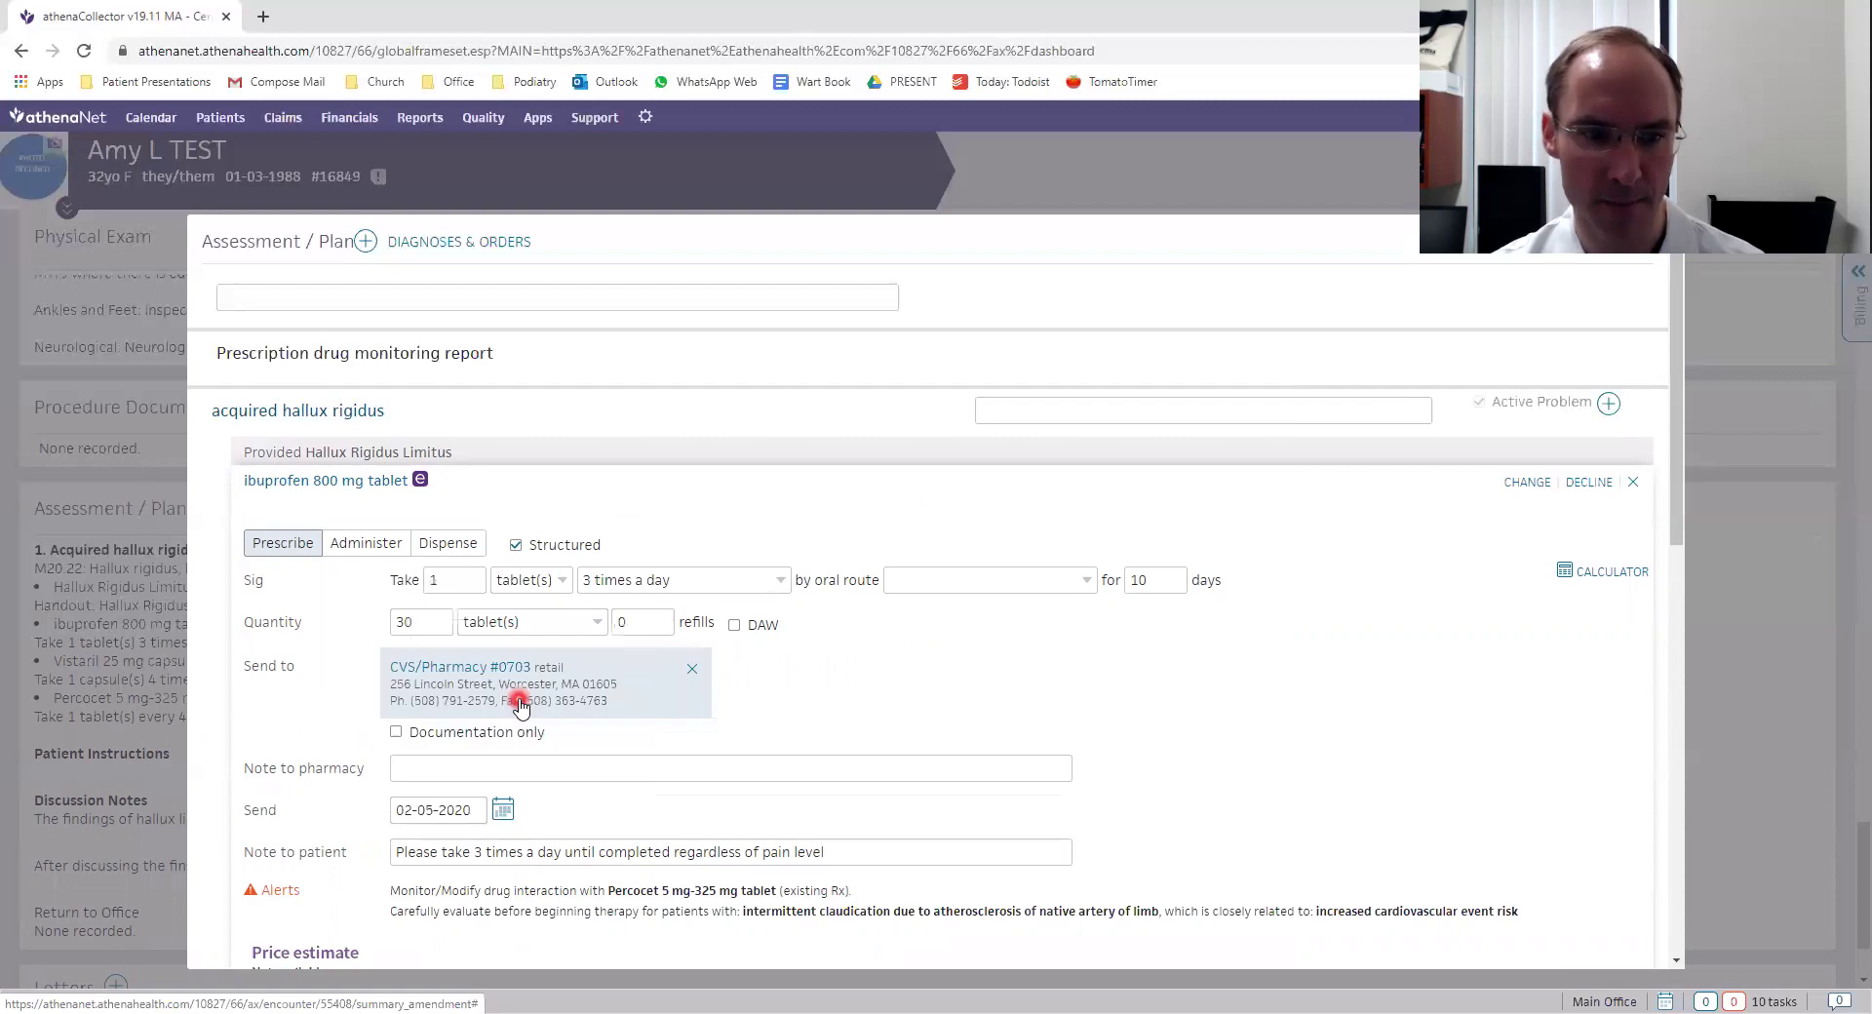
Change the ibuprofen order's send date to 04-08-2020 and collapse the order details.
click(441, 823)
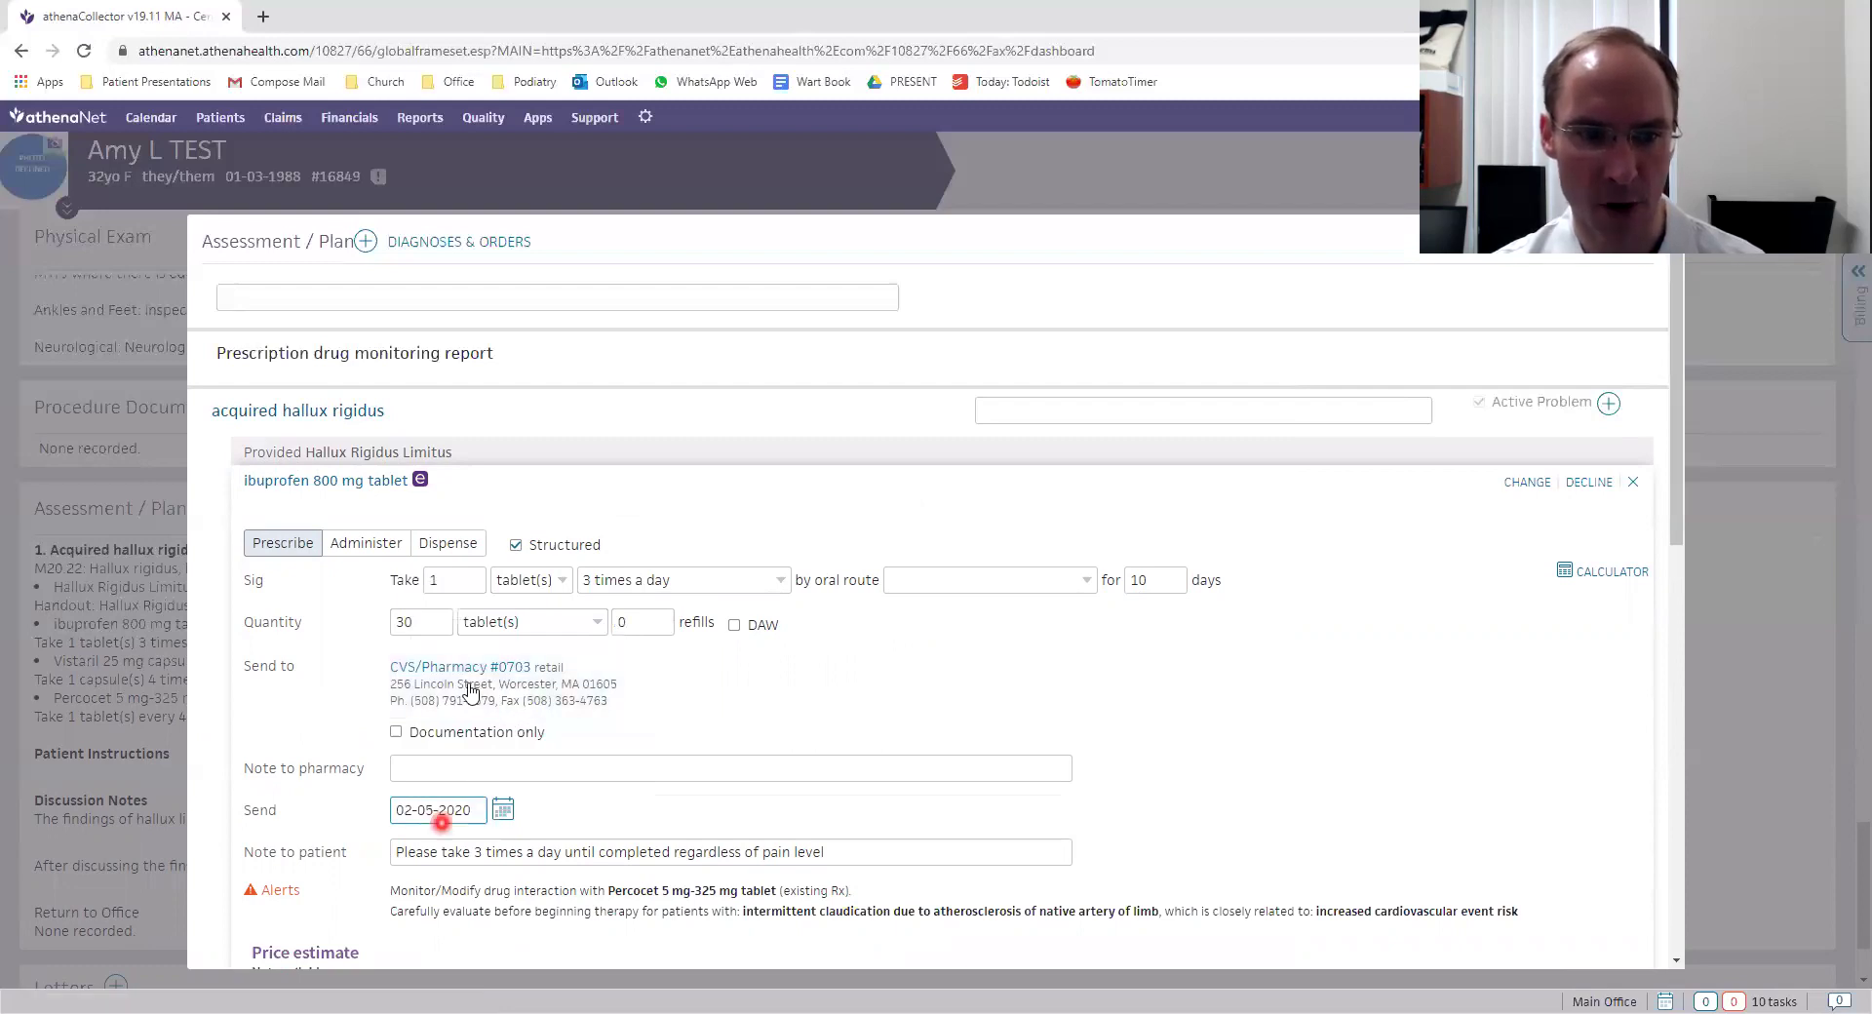
click(433, 817)
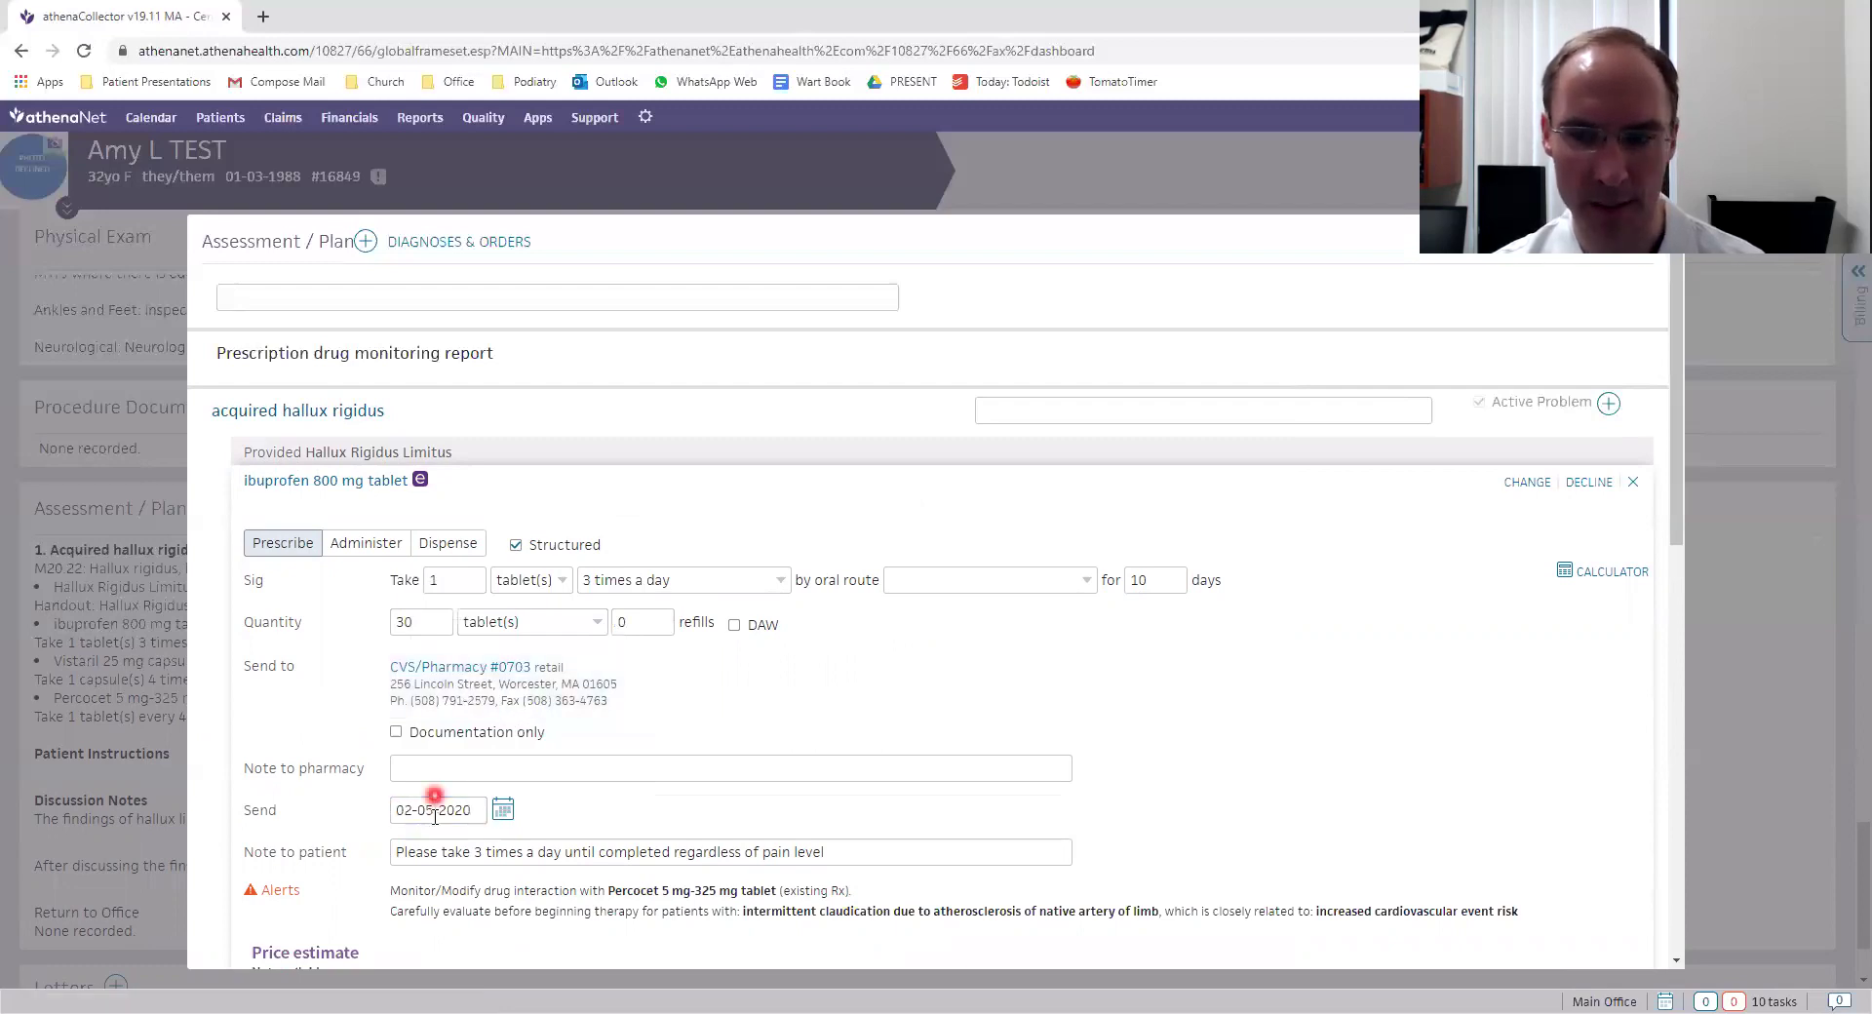
click(502, 809)
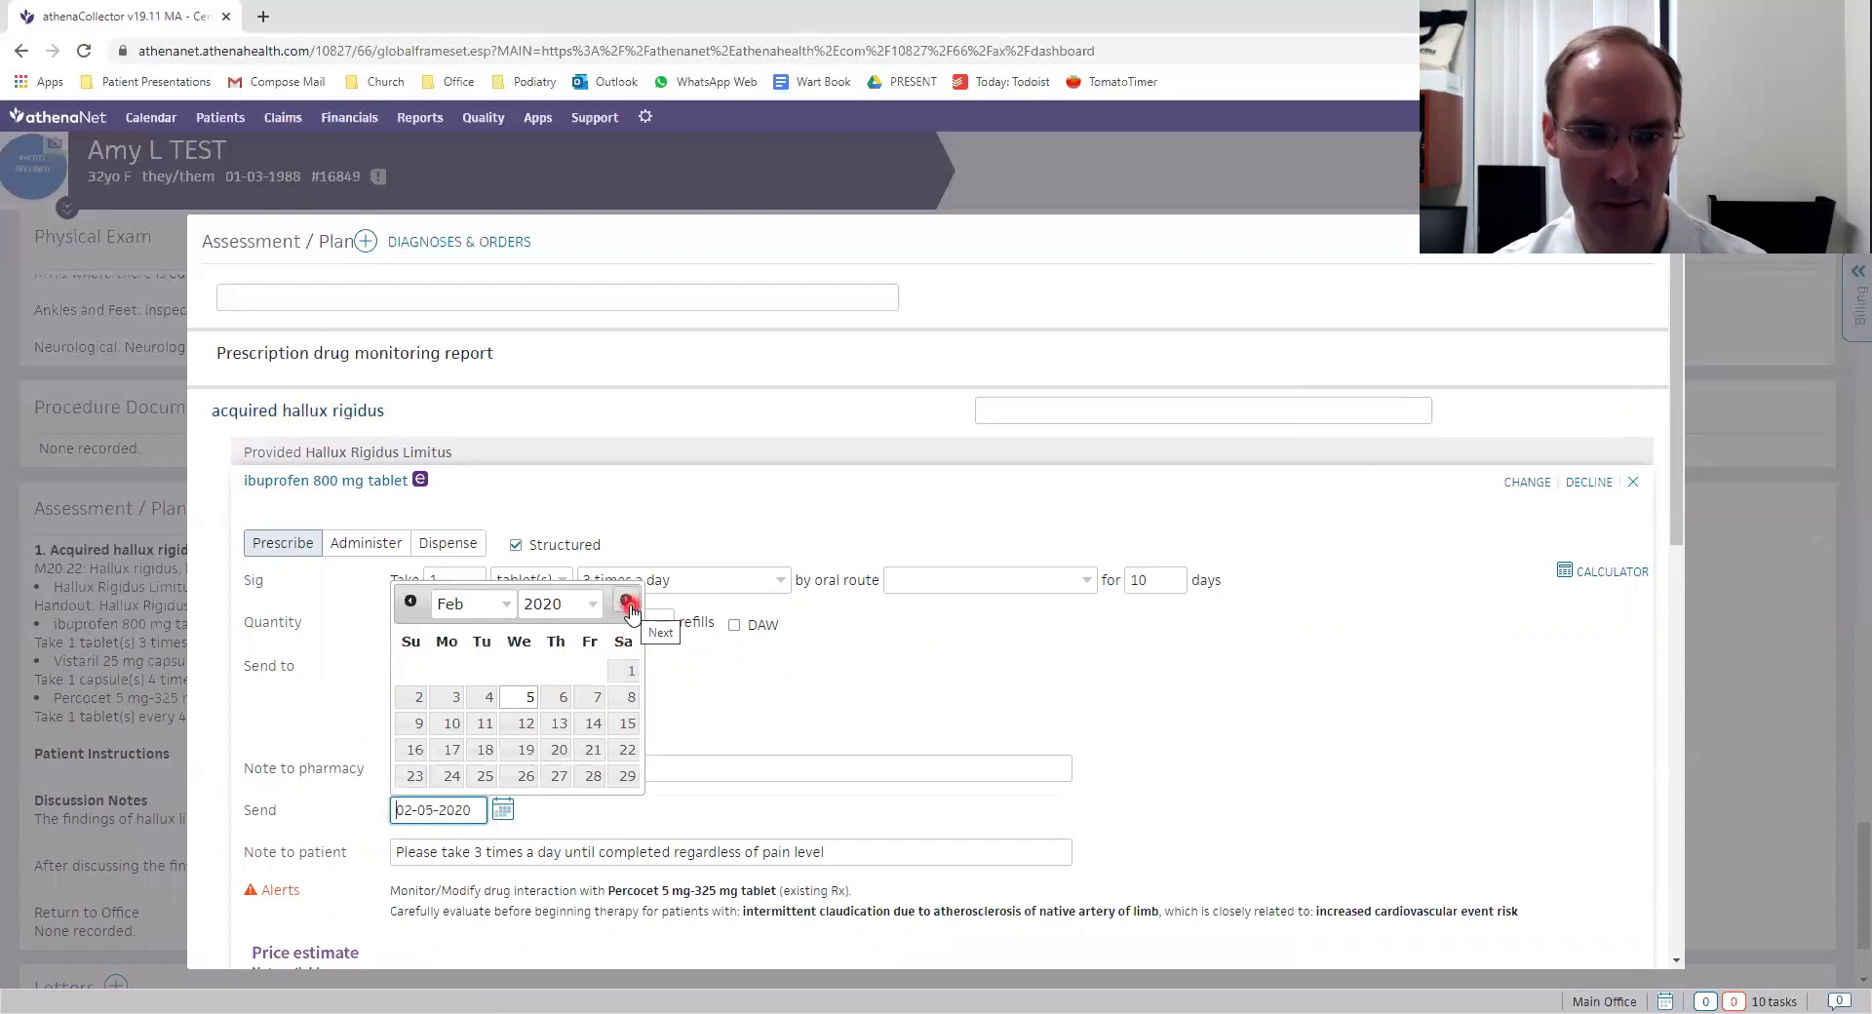
click(527, 606)
click(622, 605)
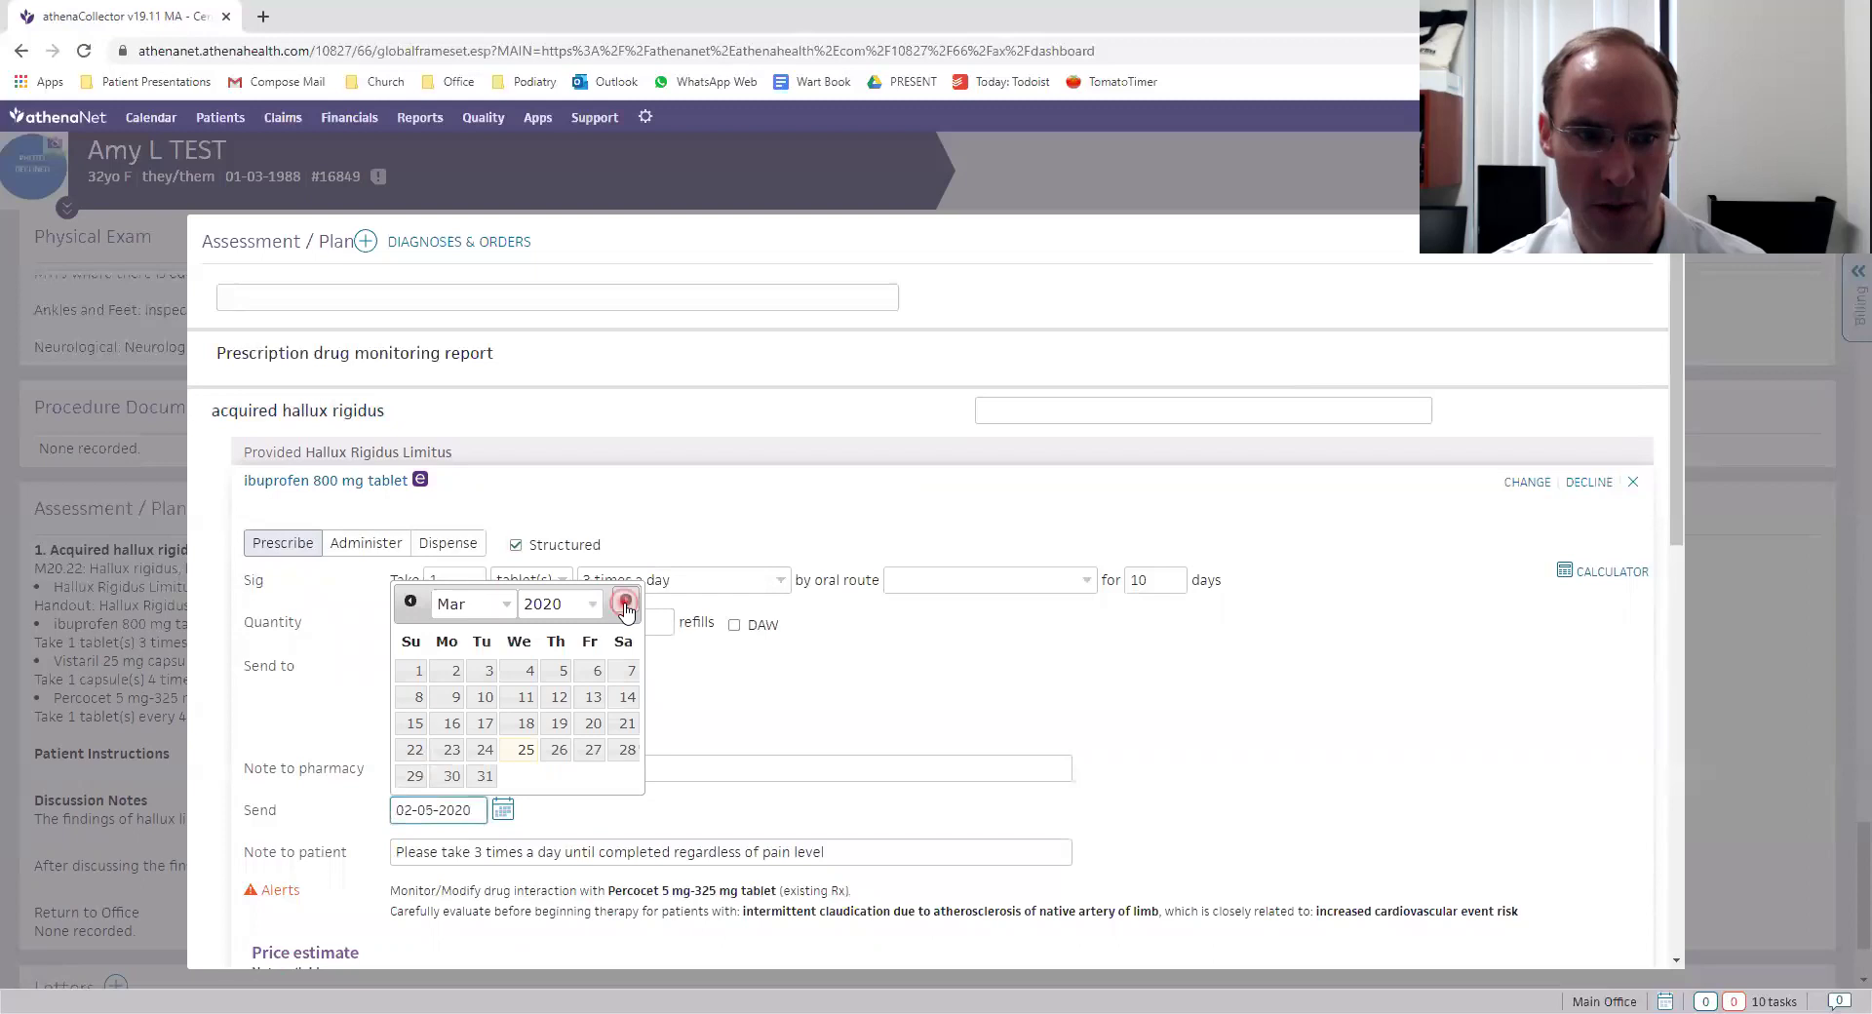
click(625, 604)
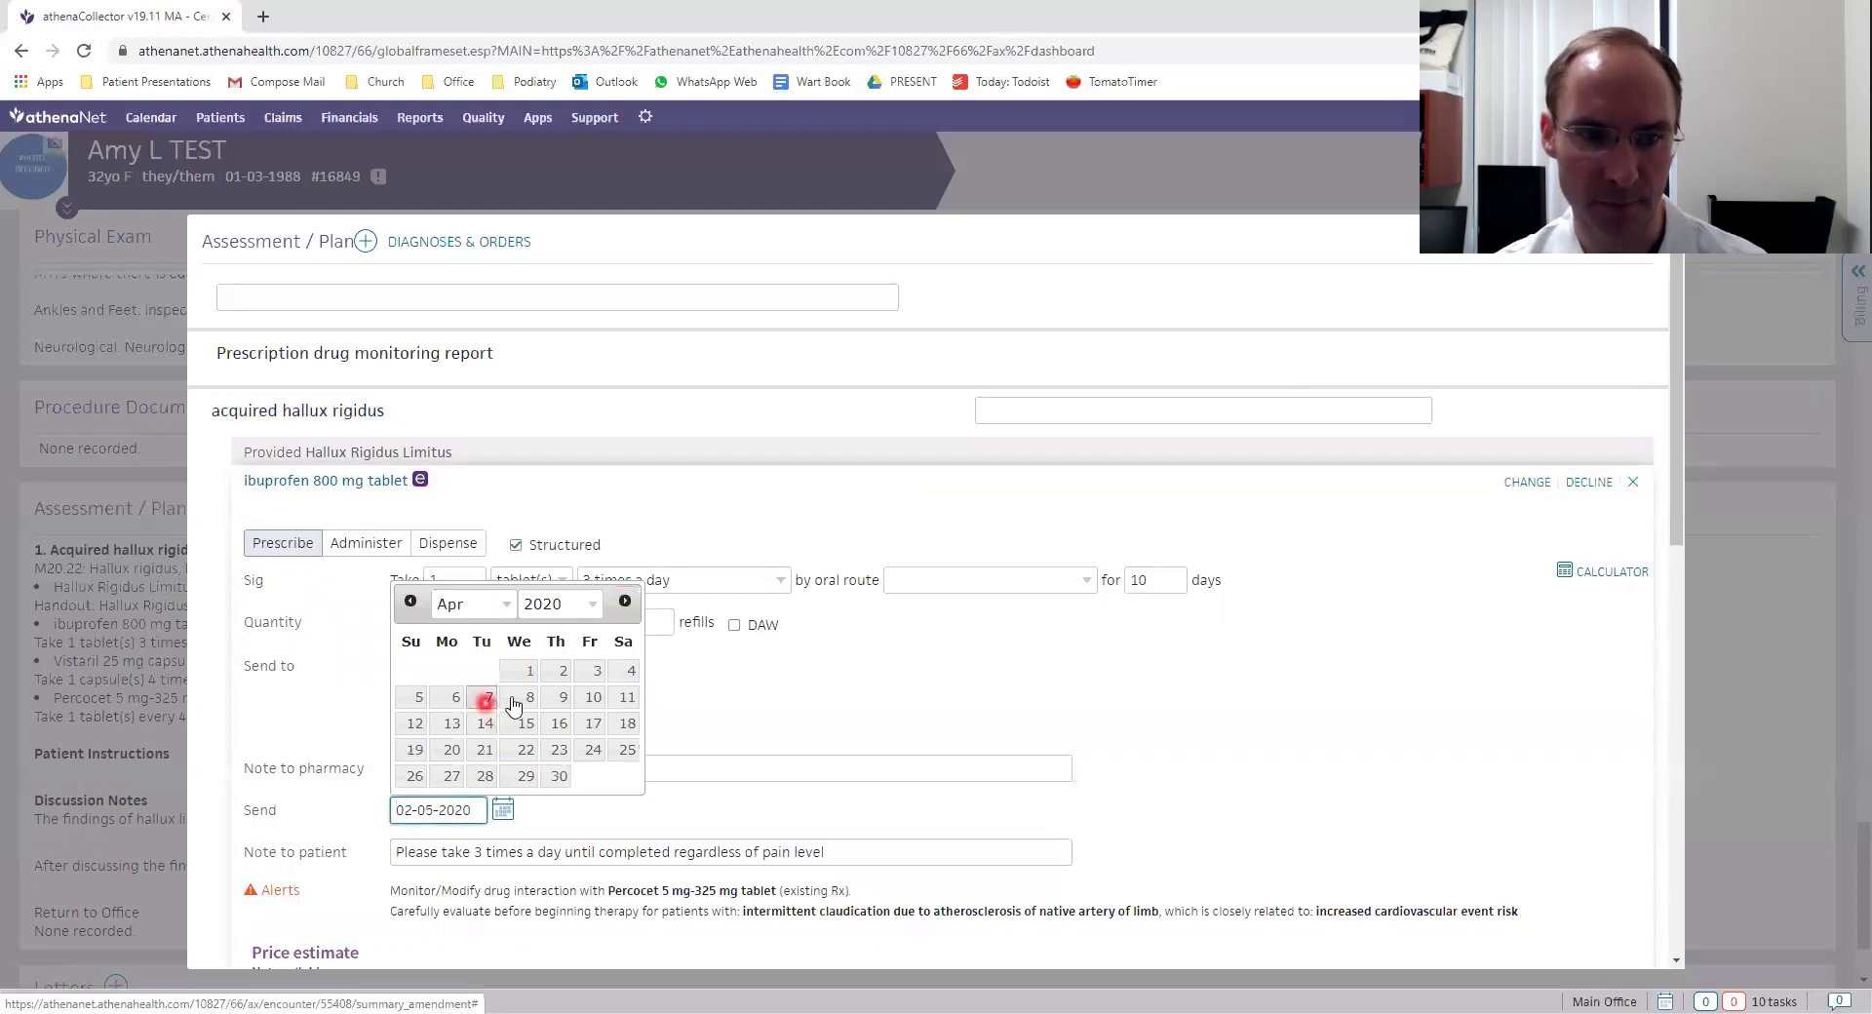
click(519, 696)
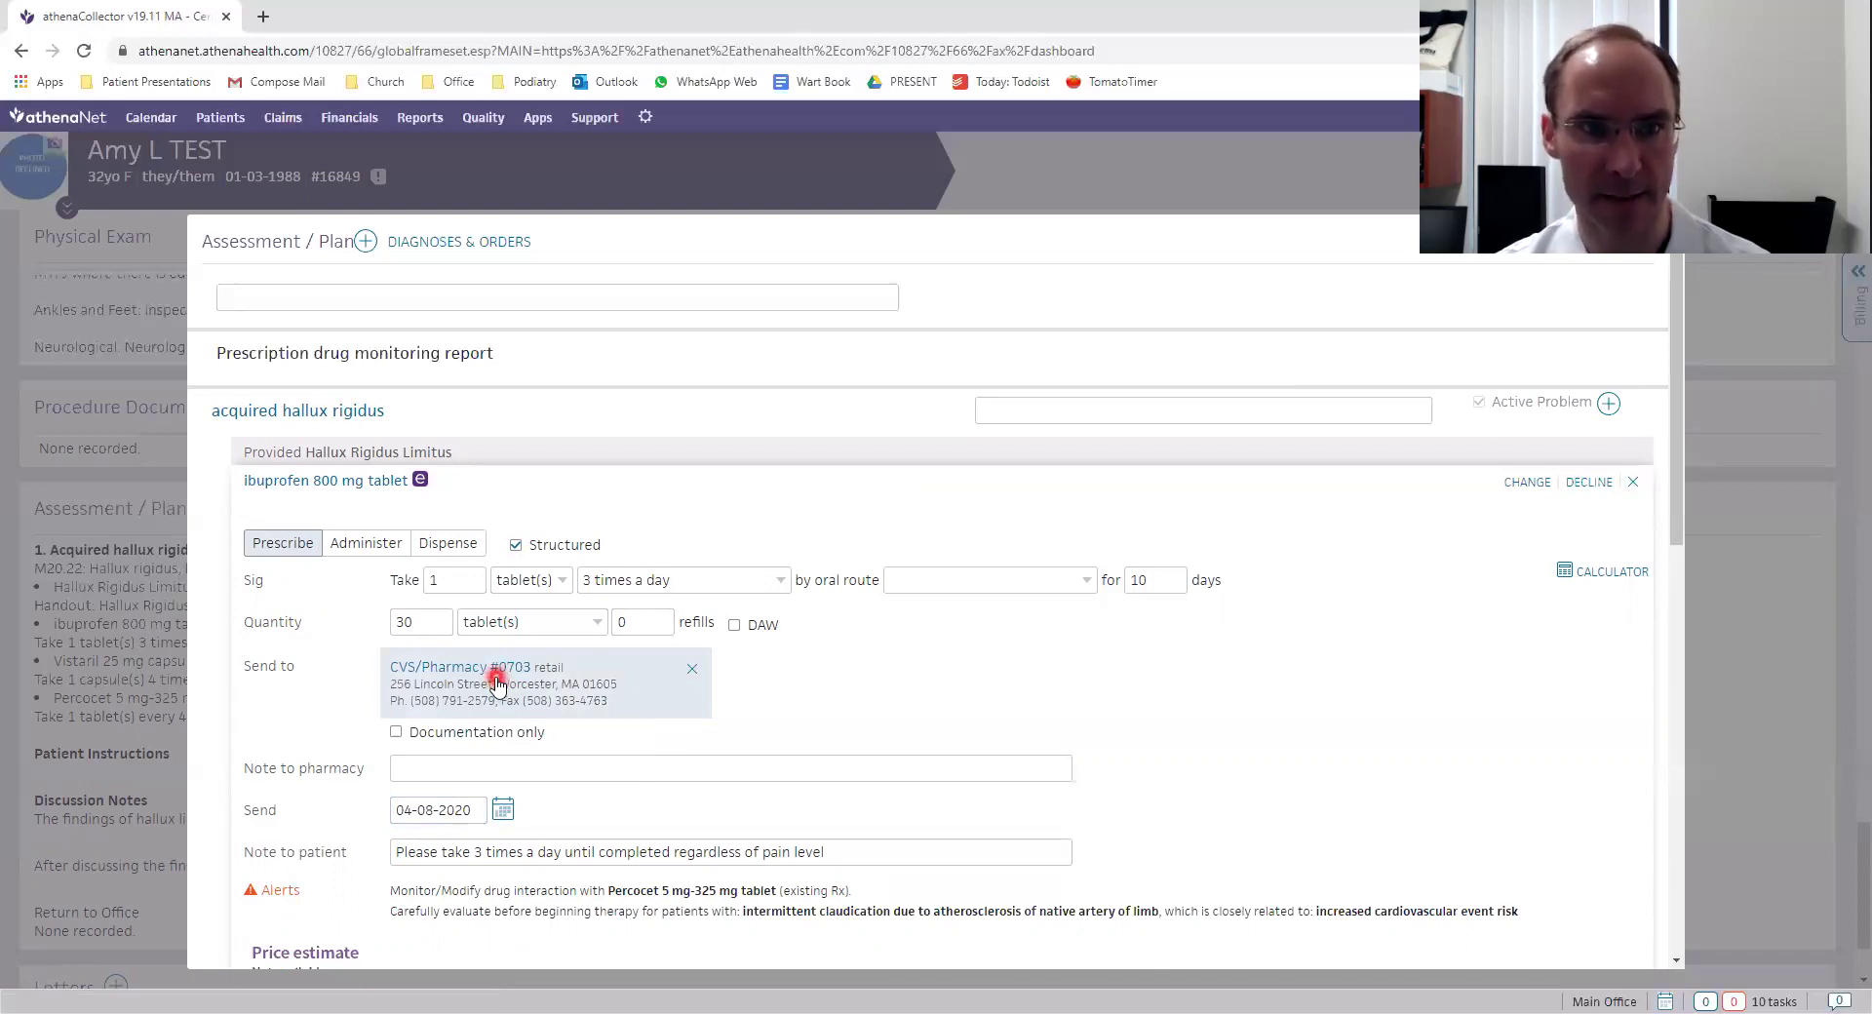
click(524, 488)
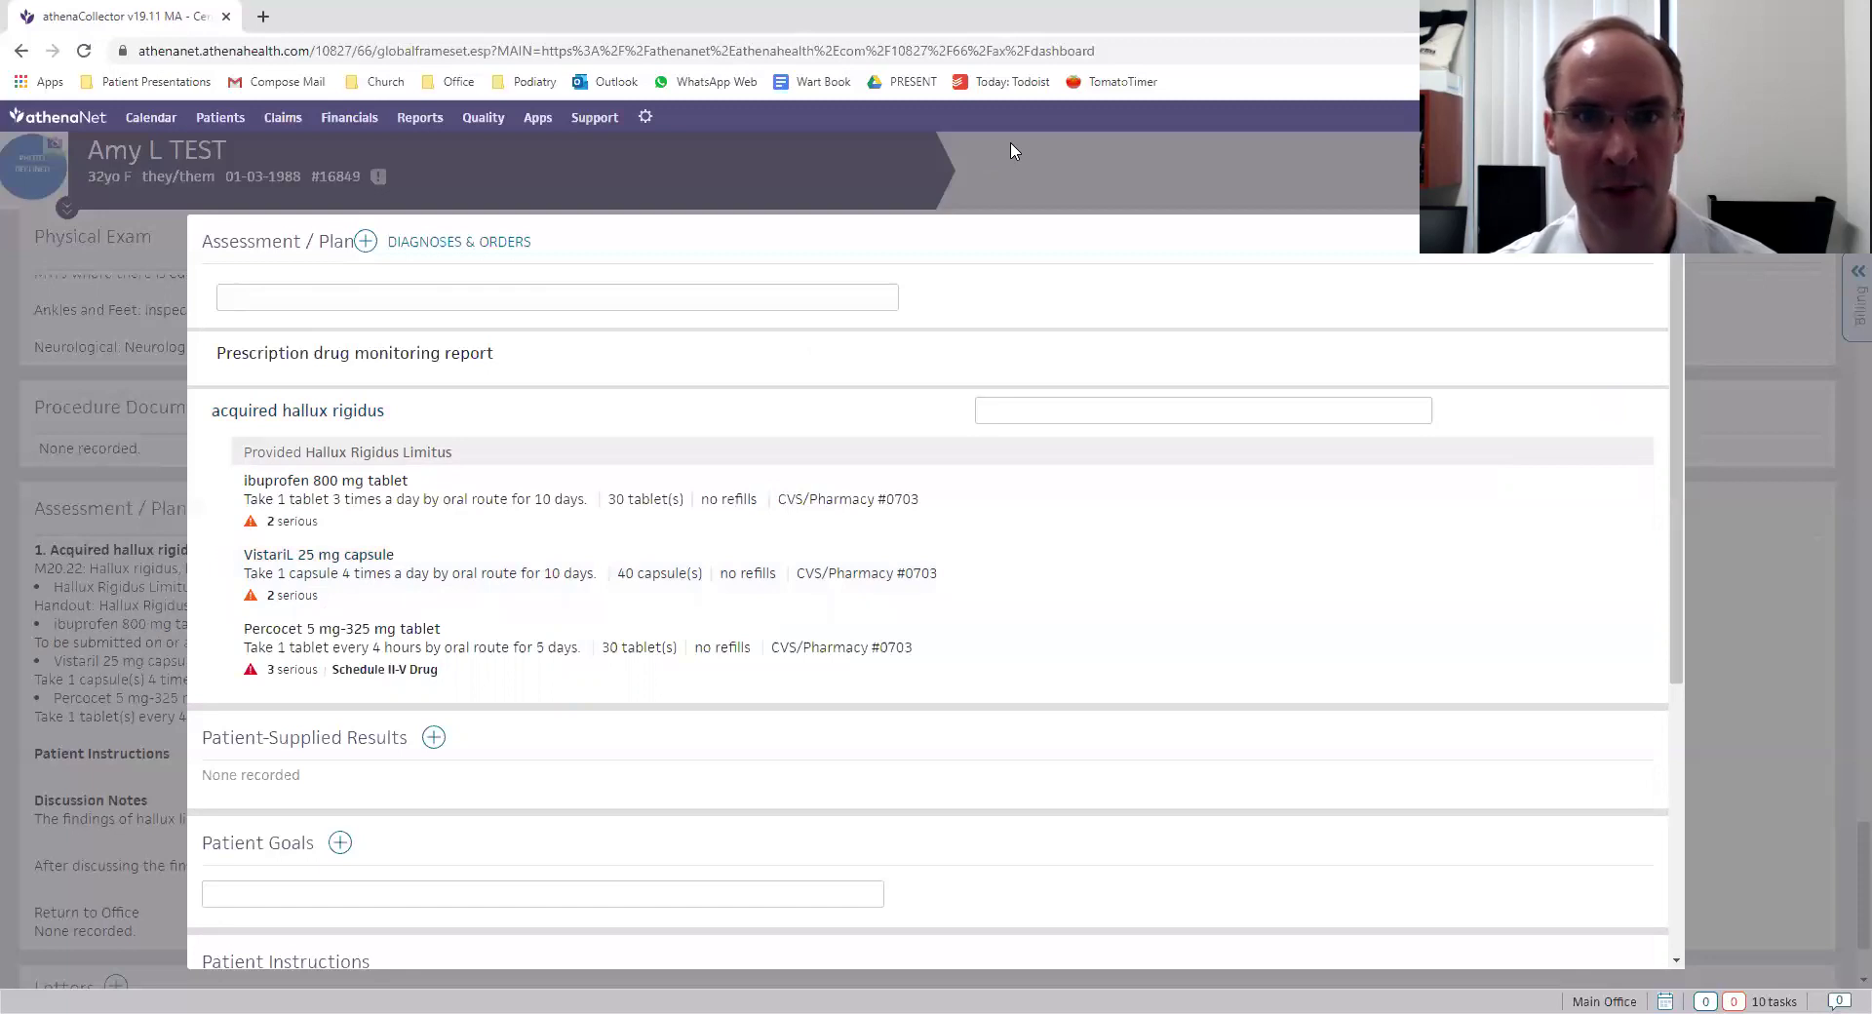
Open the Order Sets configuration page and locate the Surgery Medications set in the list.
click(646, 117)
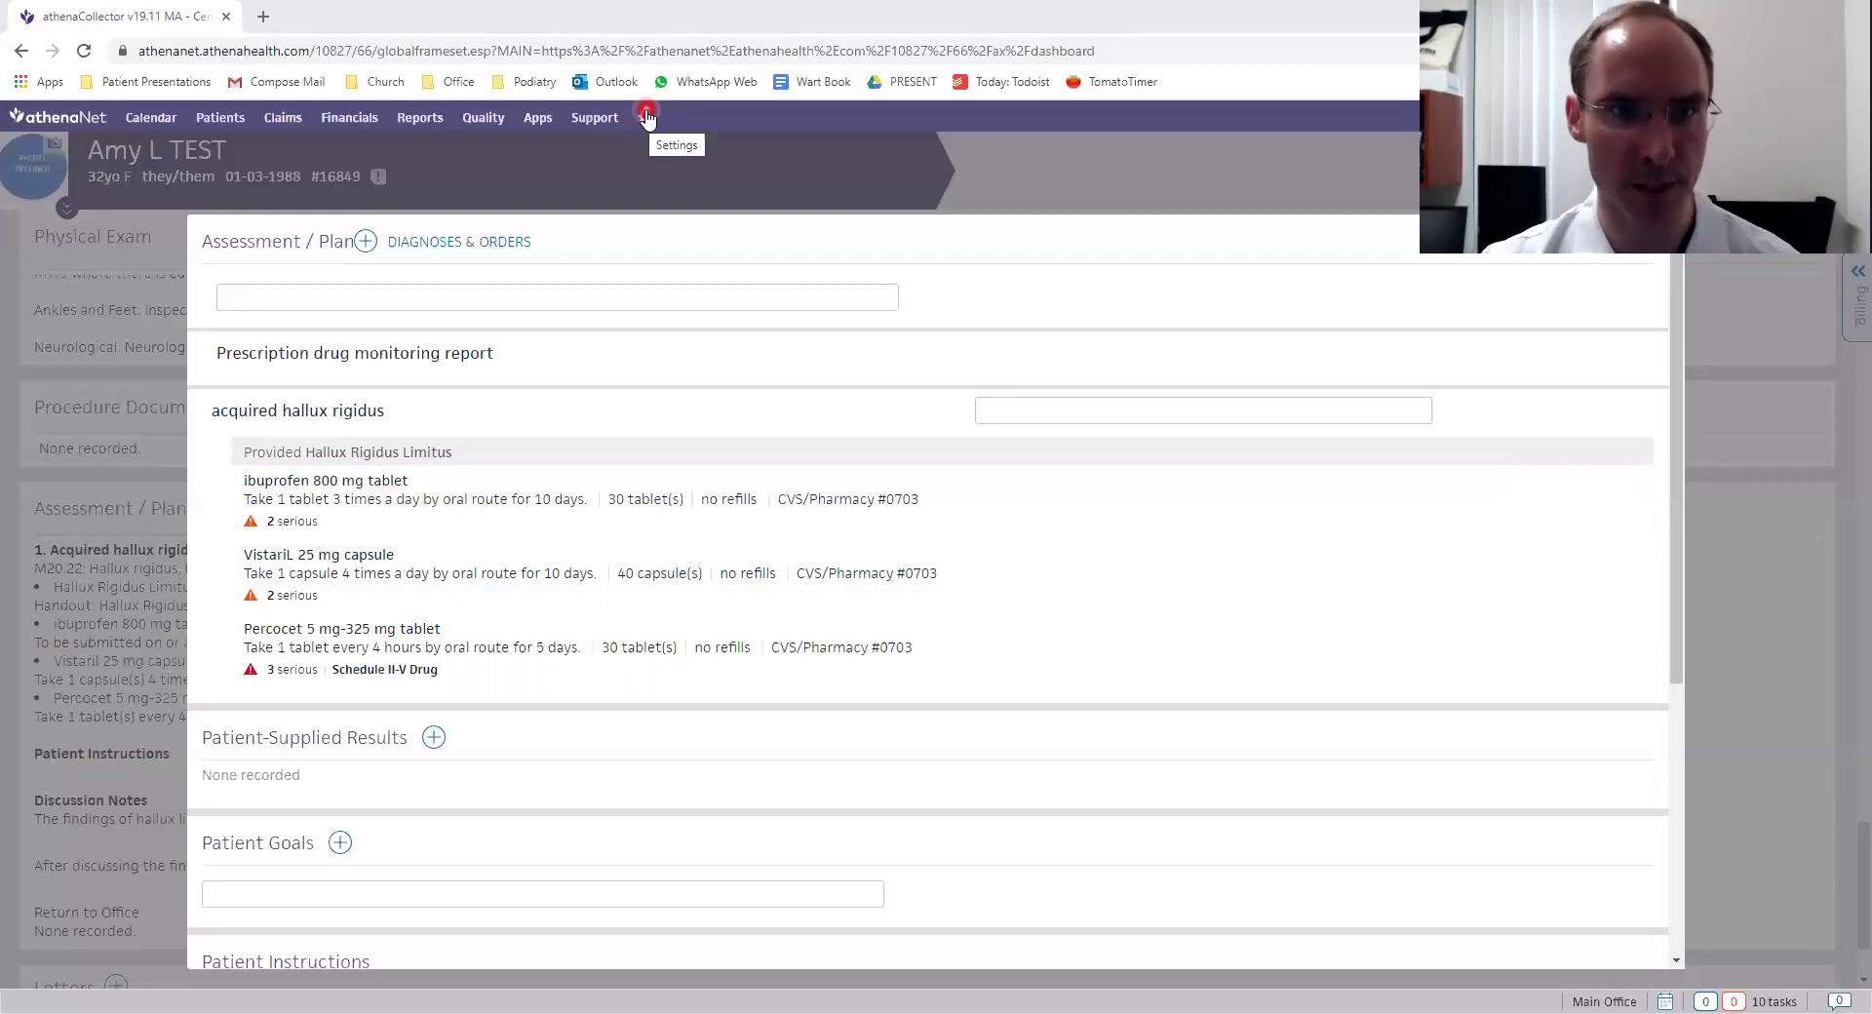
click(645, 117)
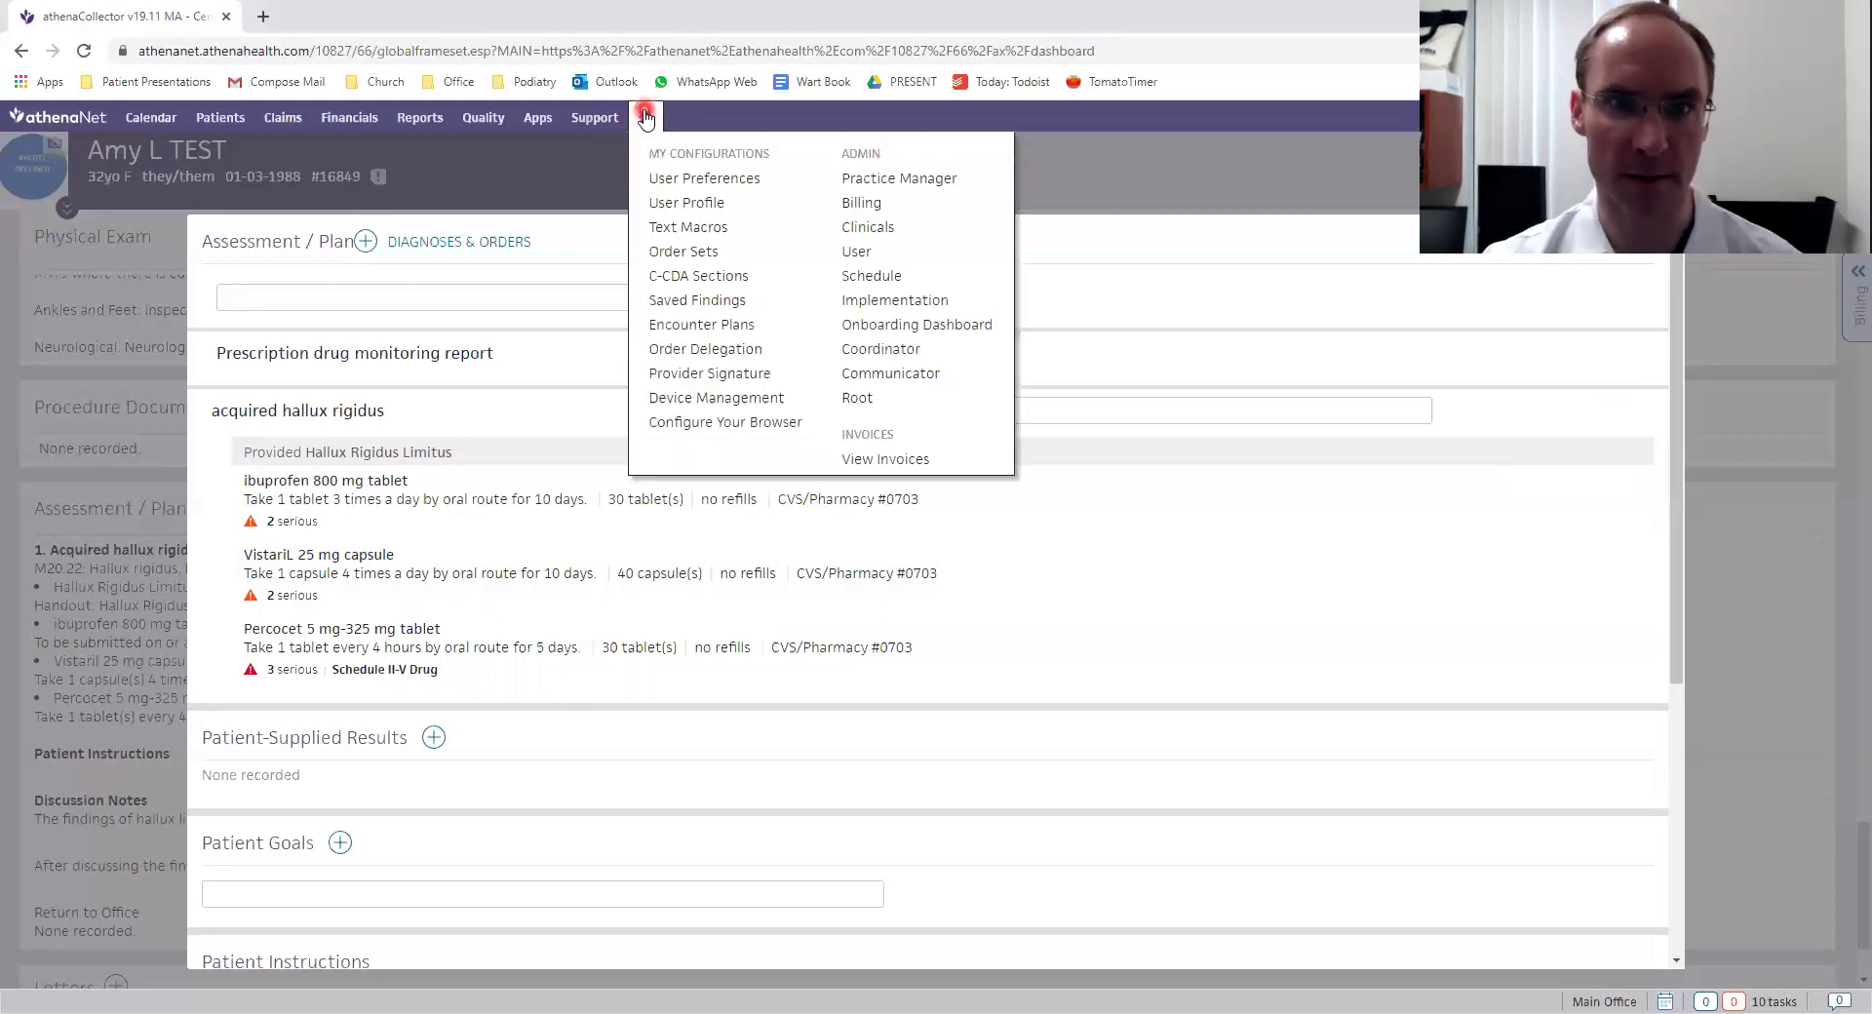
click(705, 251)
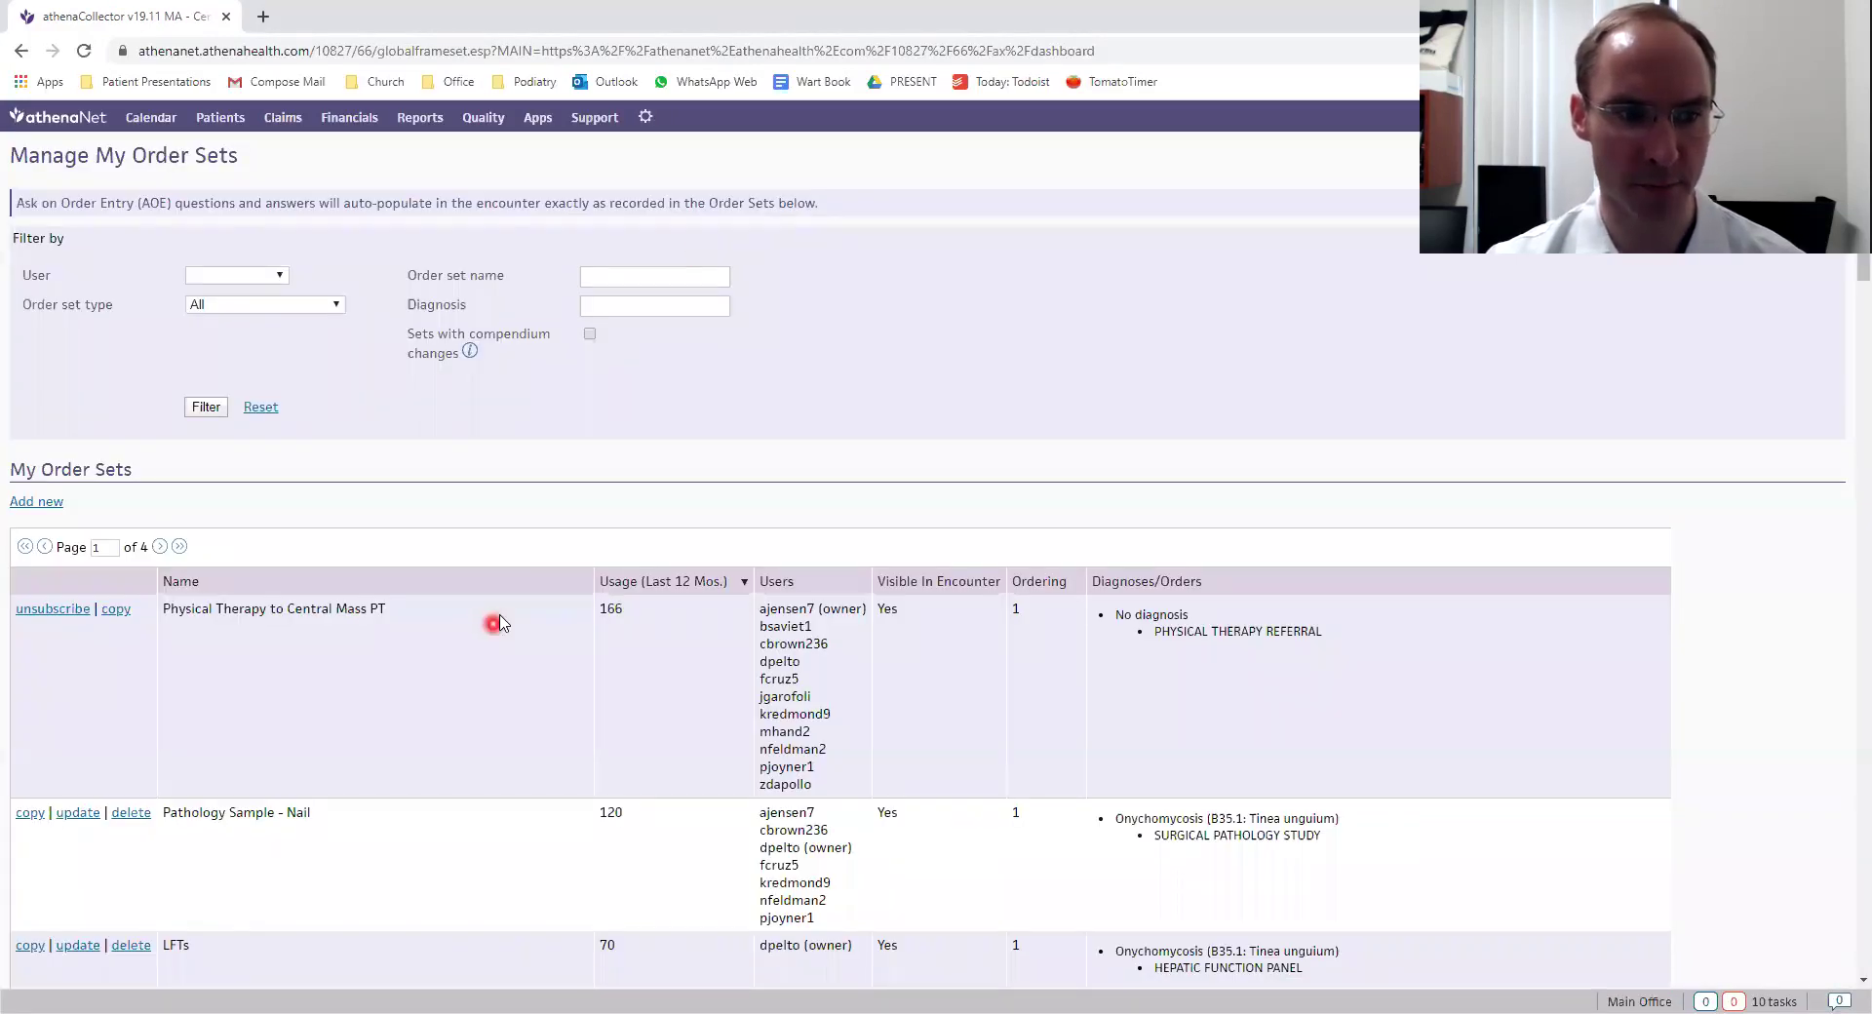
scroll(499, 624, down, 9)
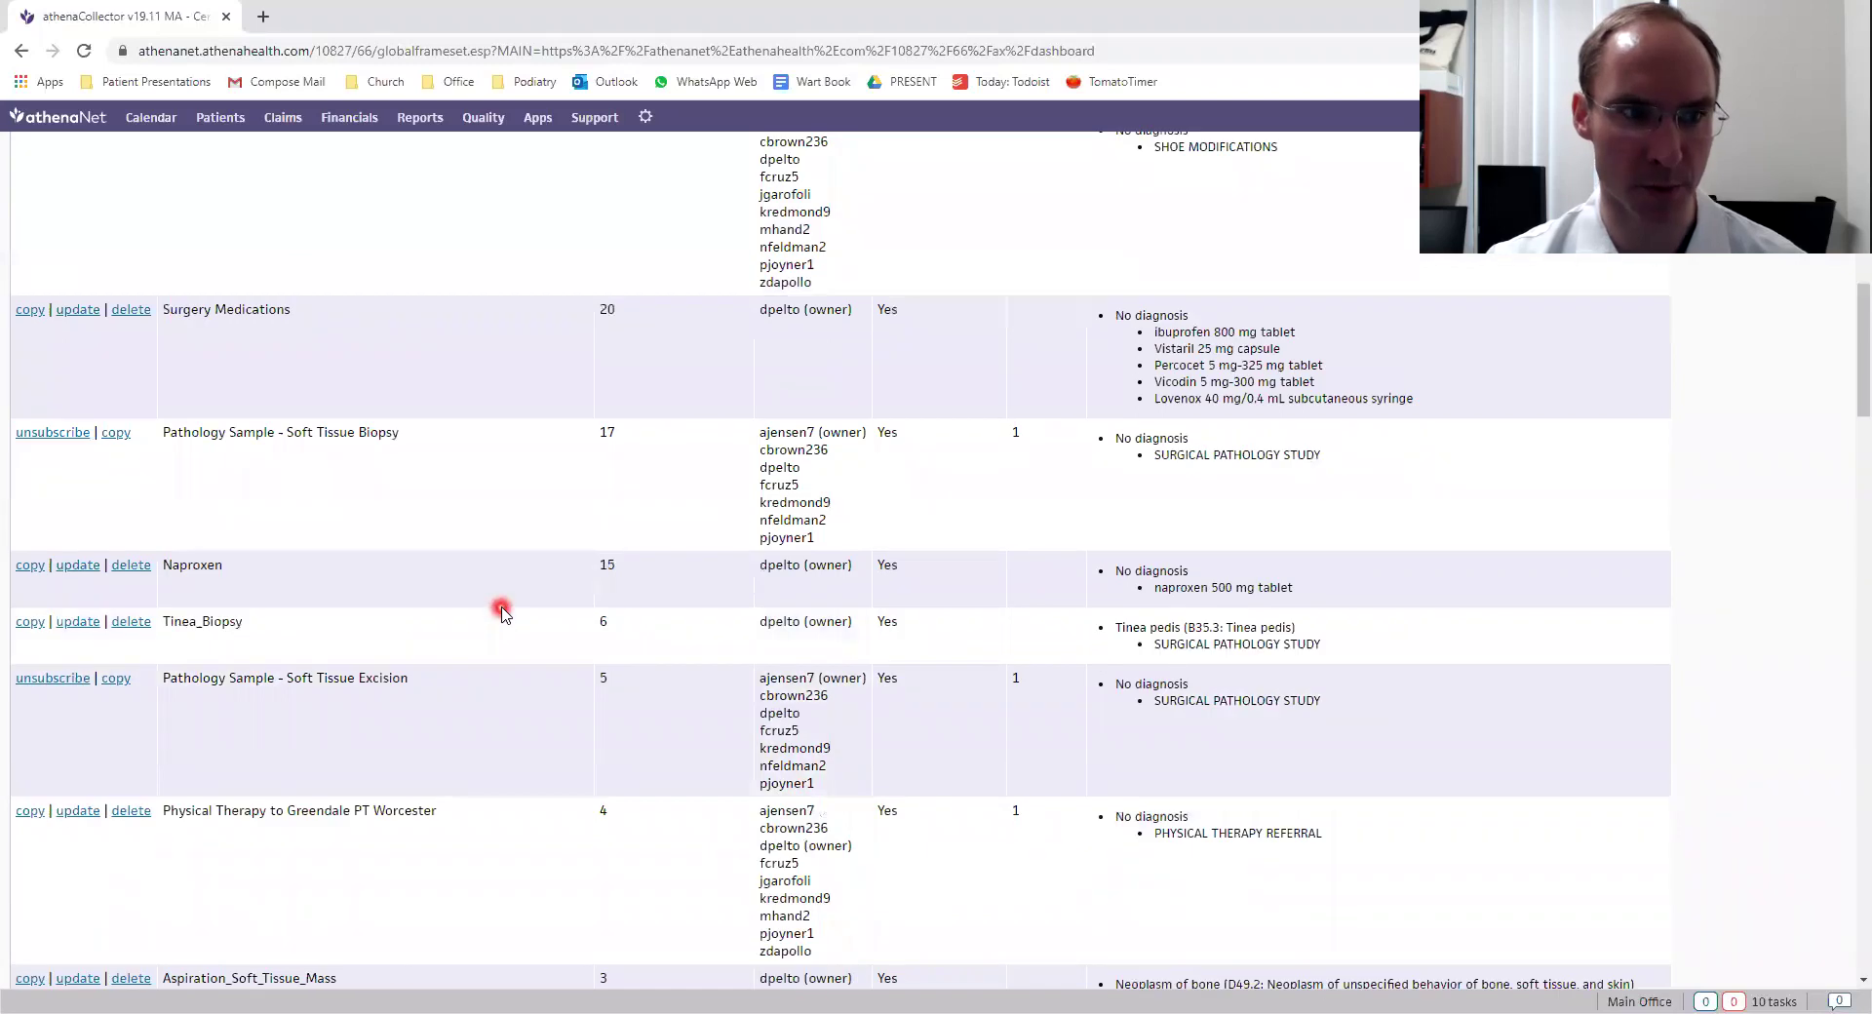
Filter the order sets list by the order set name "surgery".
scroll(501, 612, up, 9)
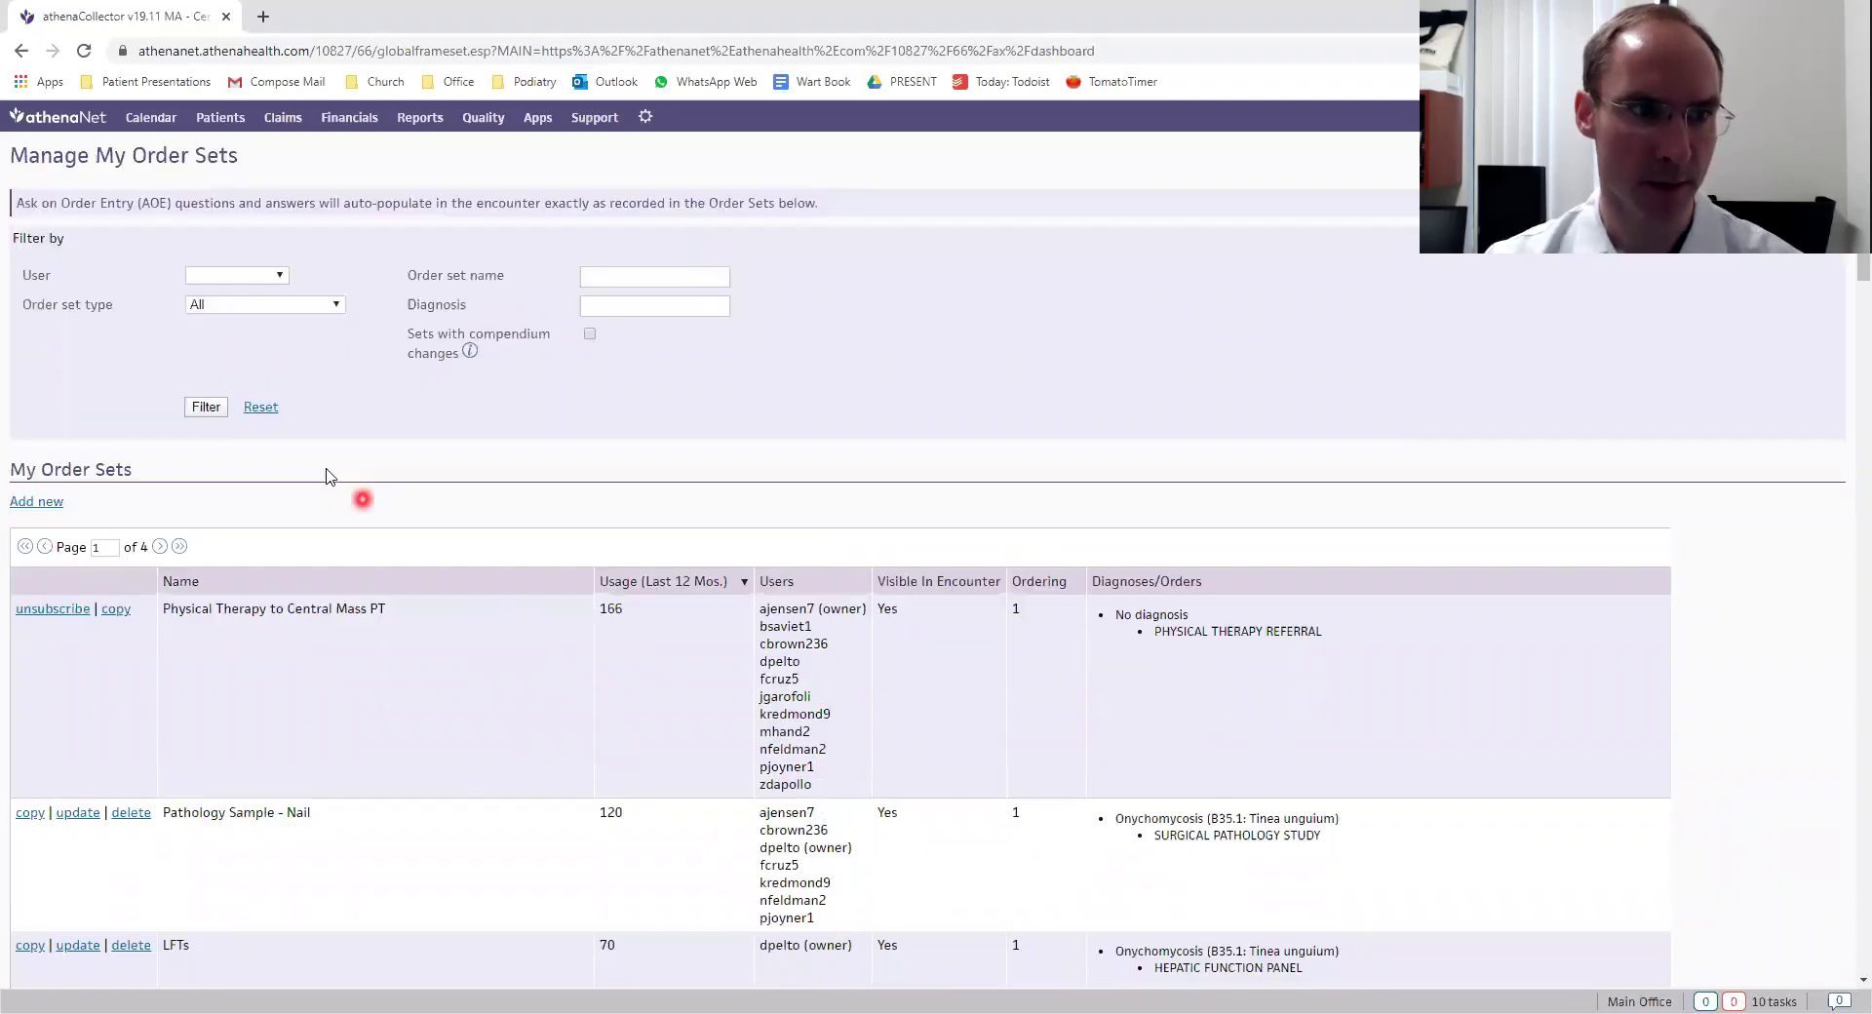
click(621, 275)
text(surgery)
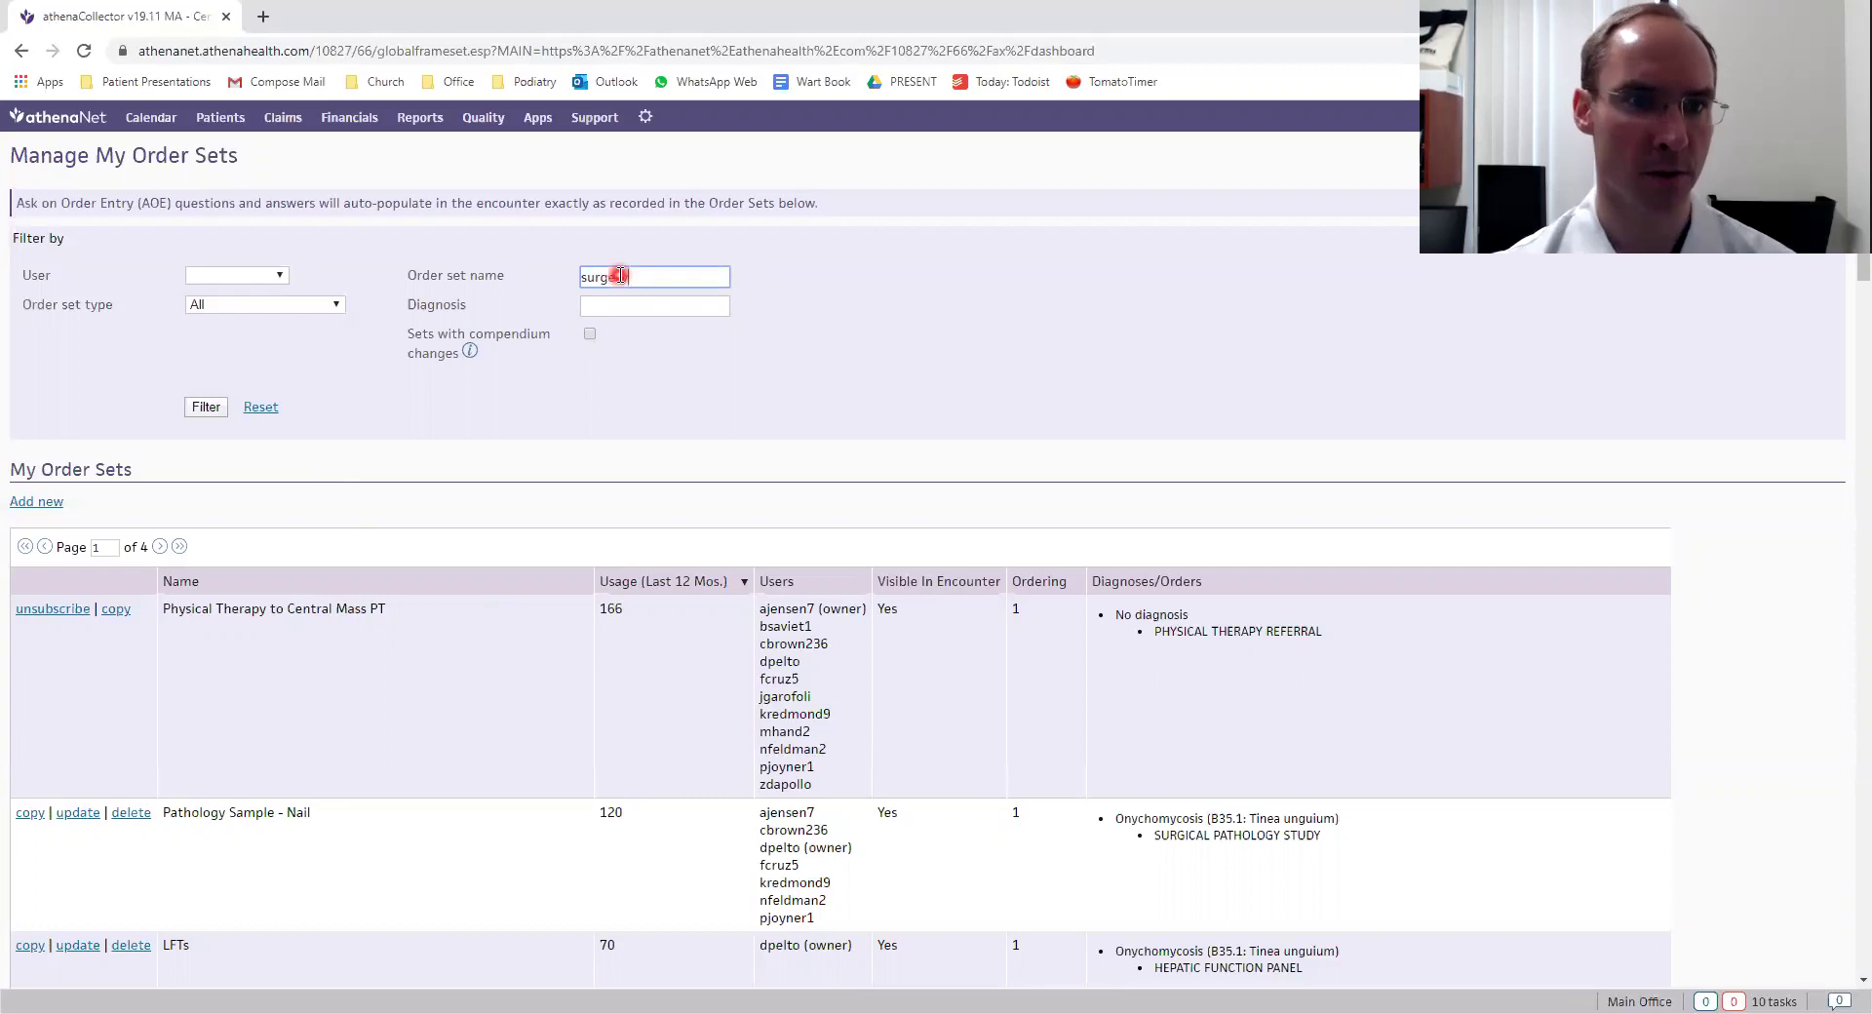
key(Tab)
click(209, 409)
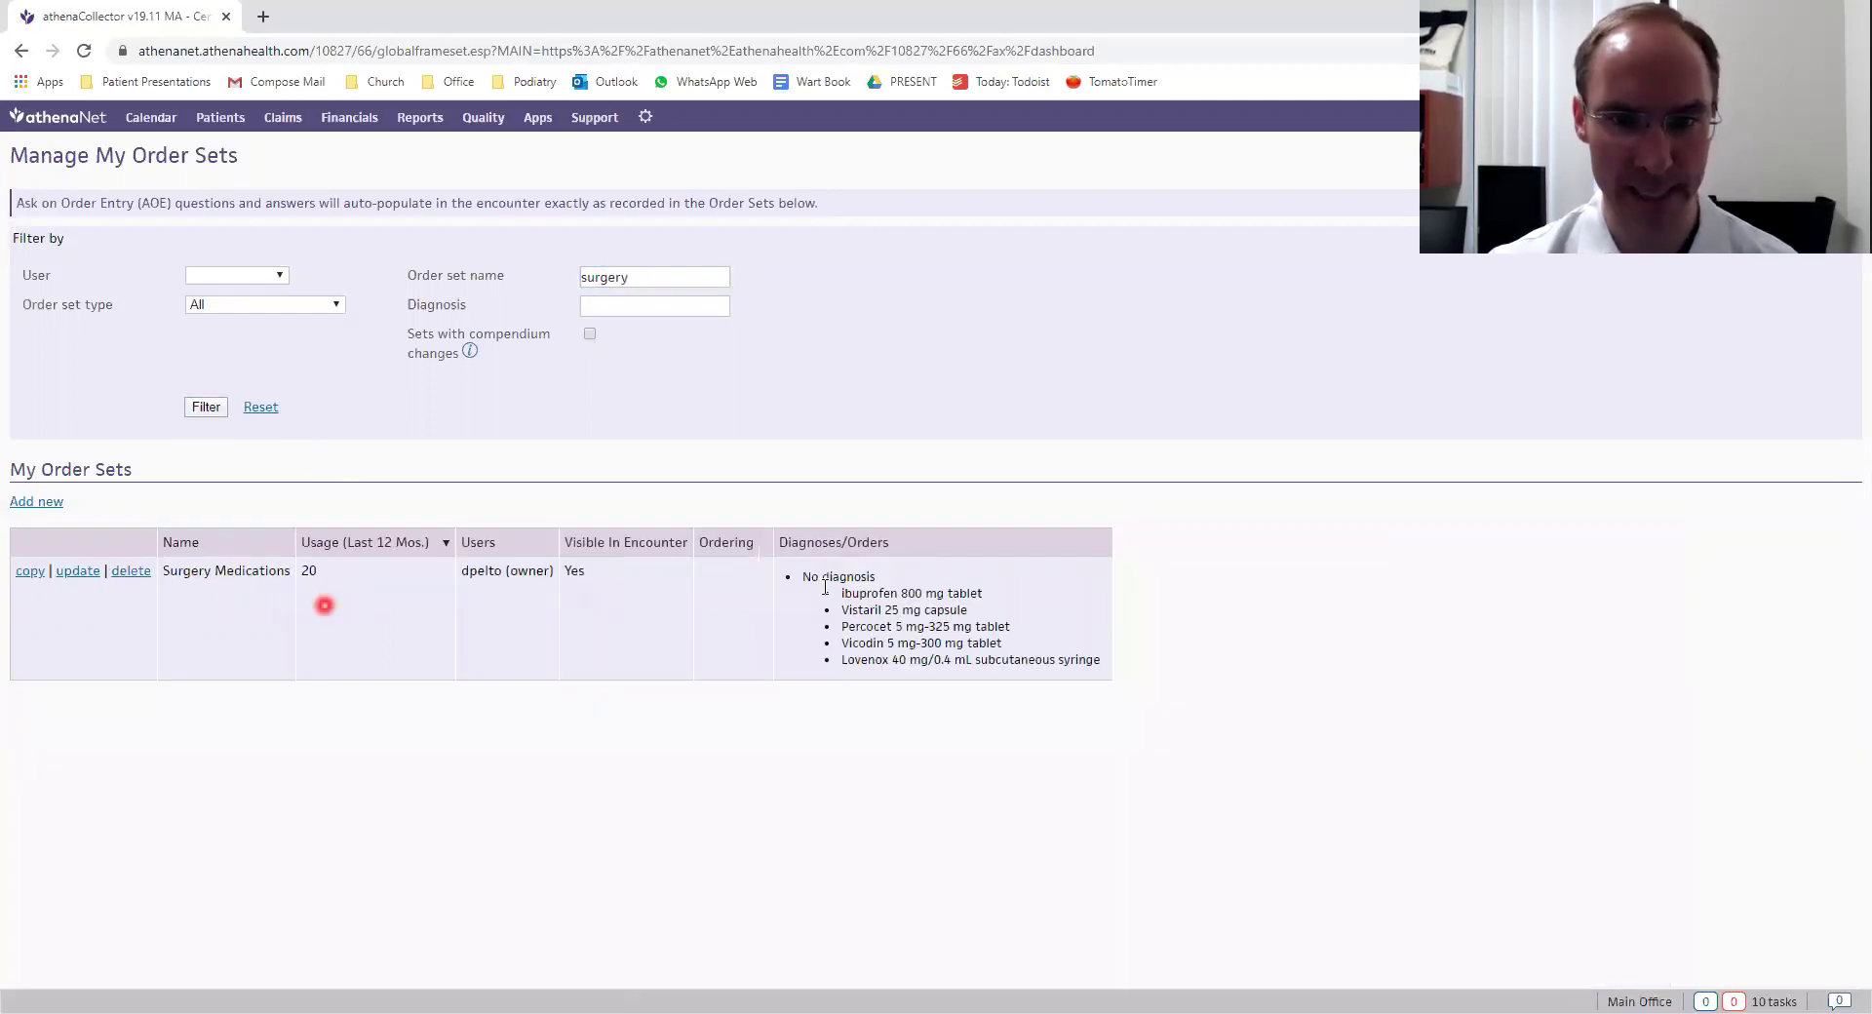
Open the Surgery Medications order set for updating and bring its medication orders into view.
click(89, 575)
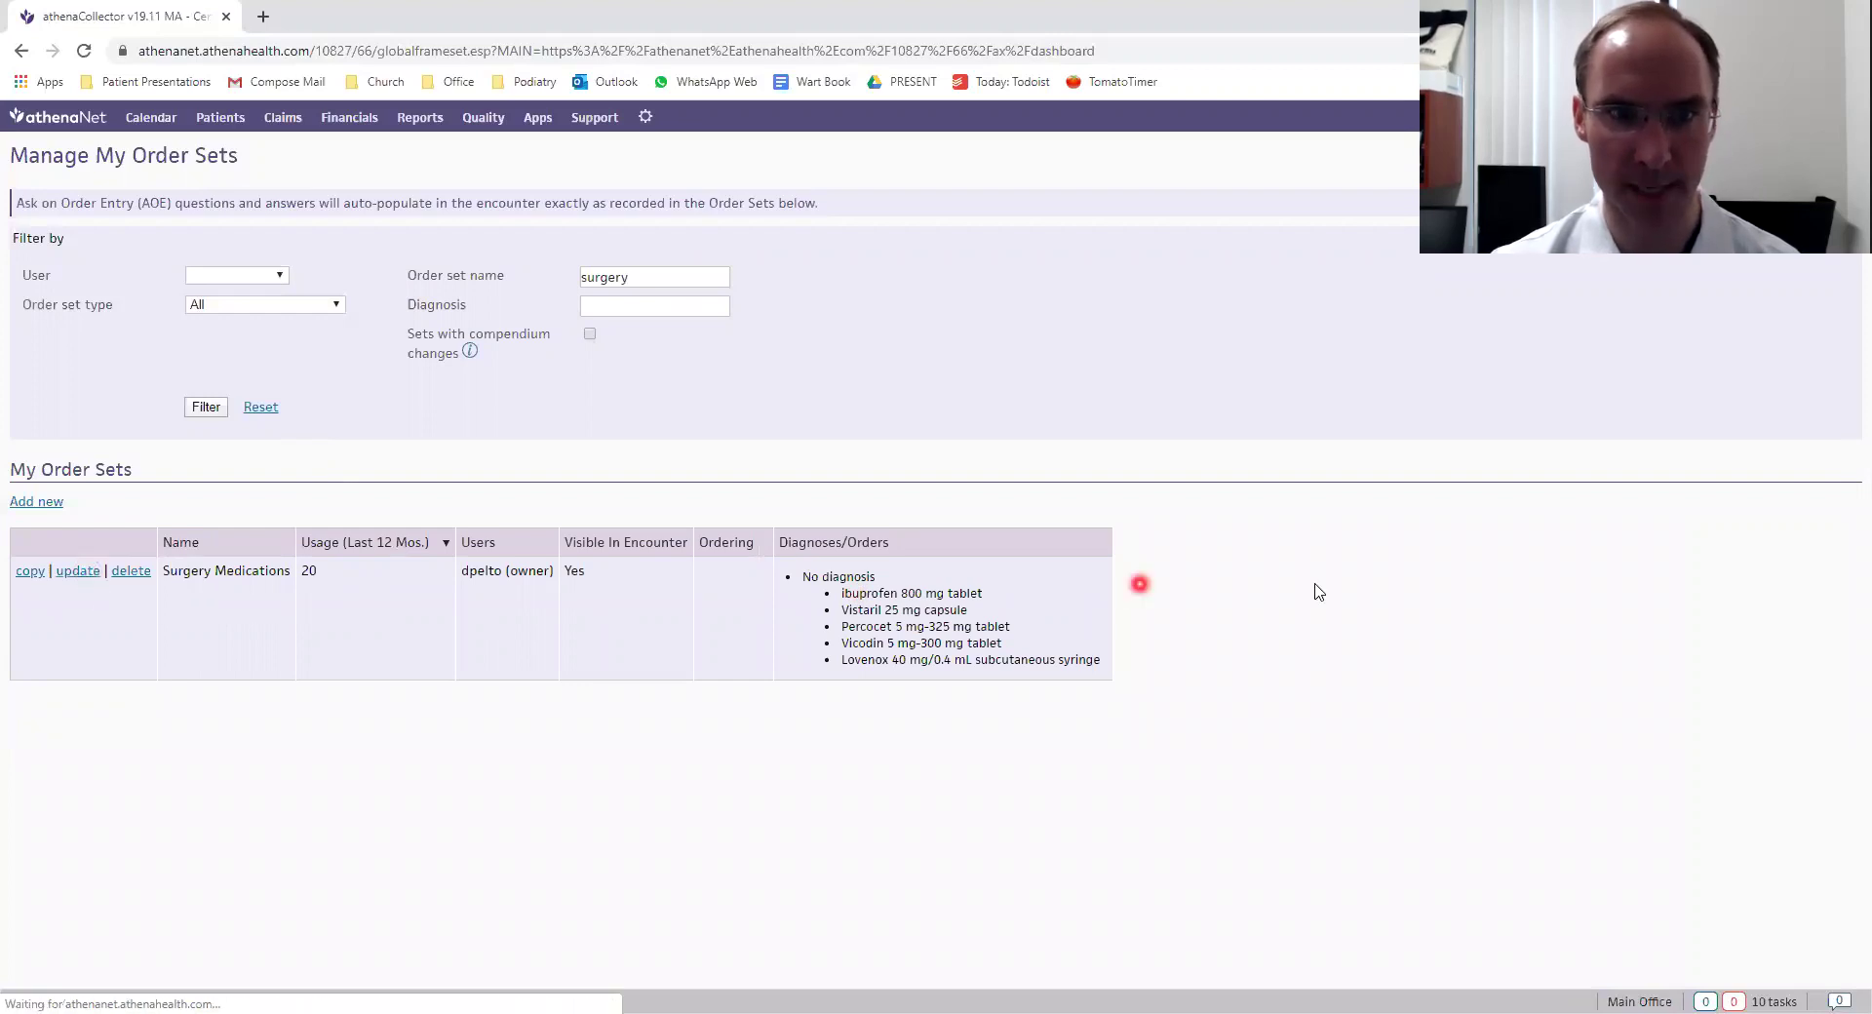
scroll(1090, 511, down, 3)
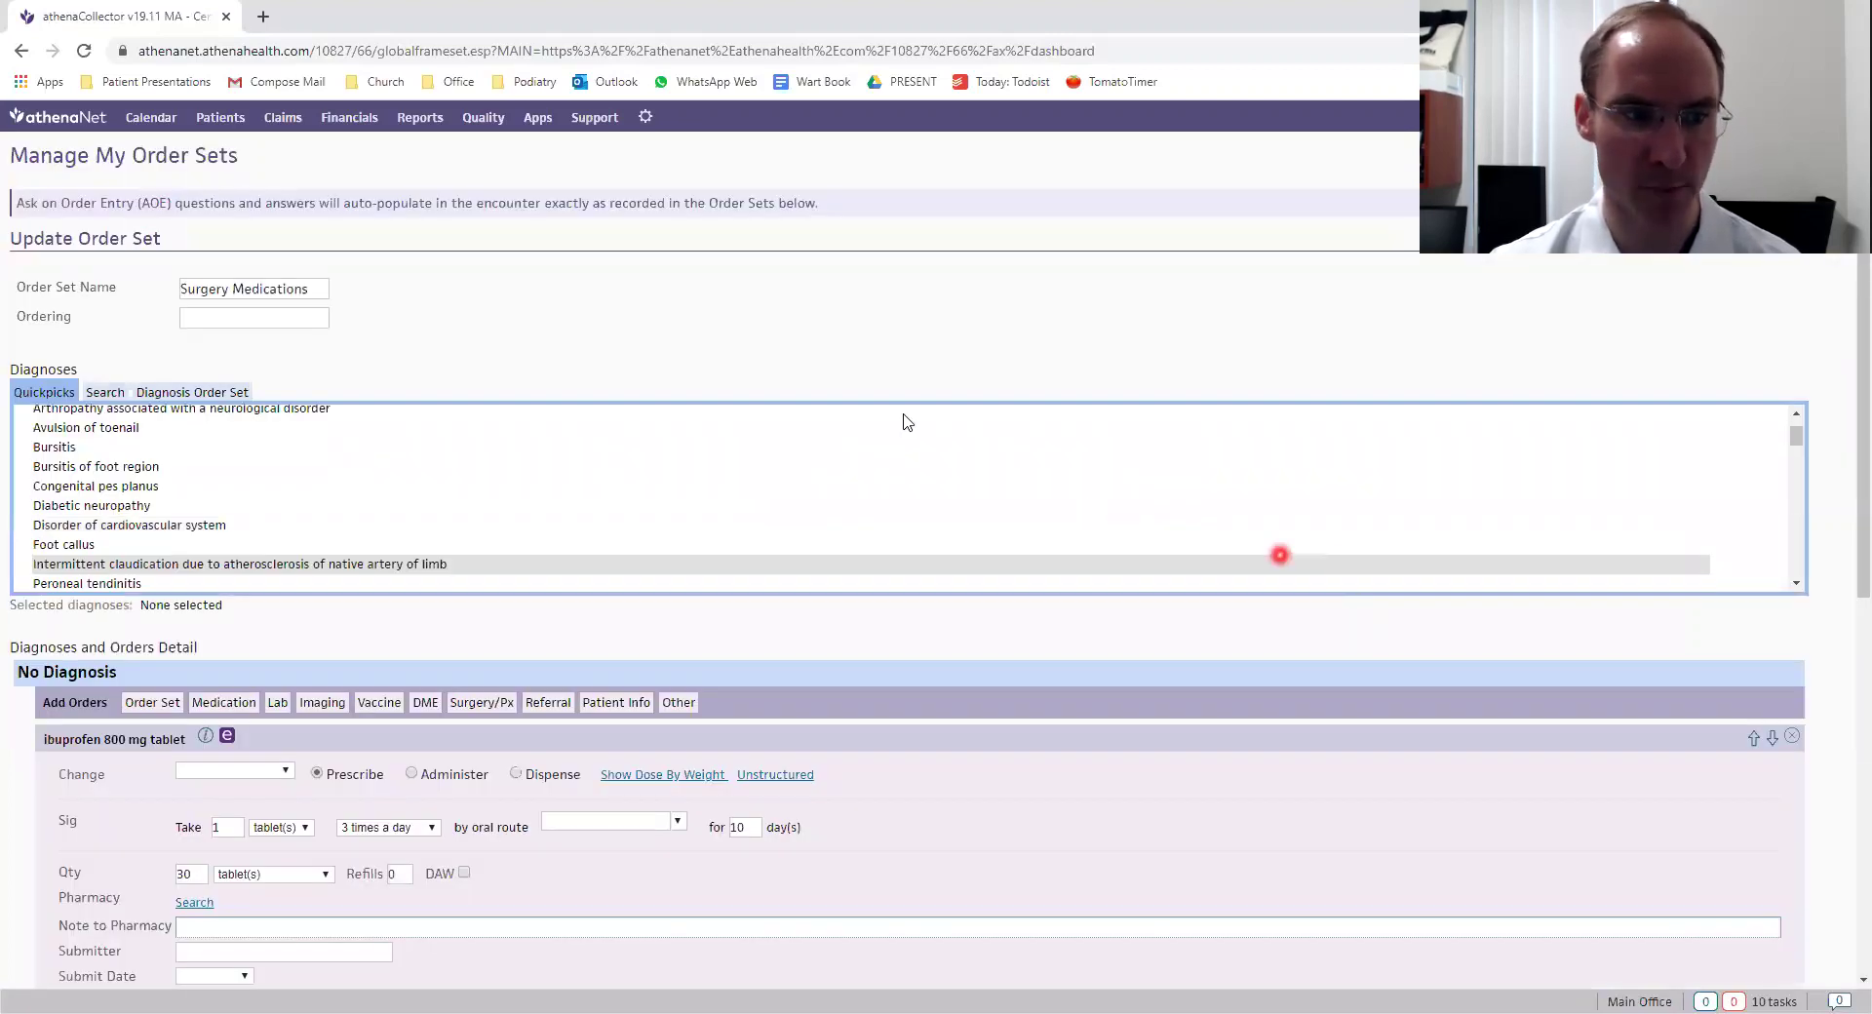
scroll(109, 400, down, 4)
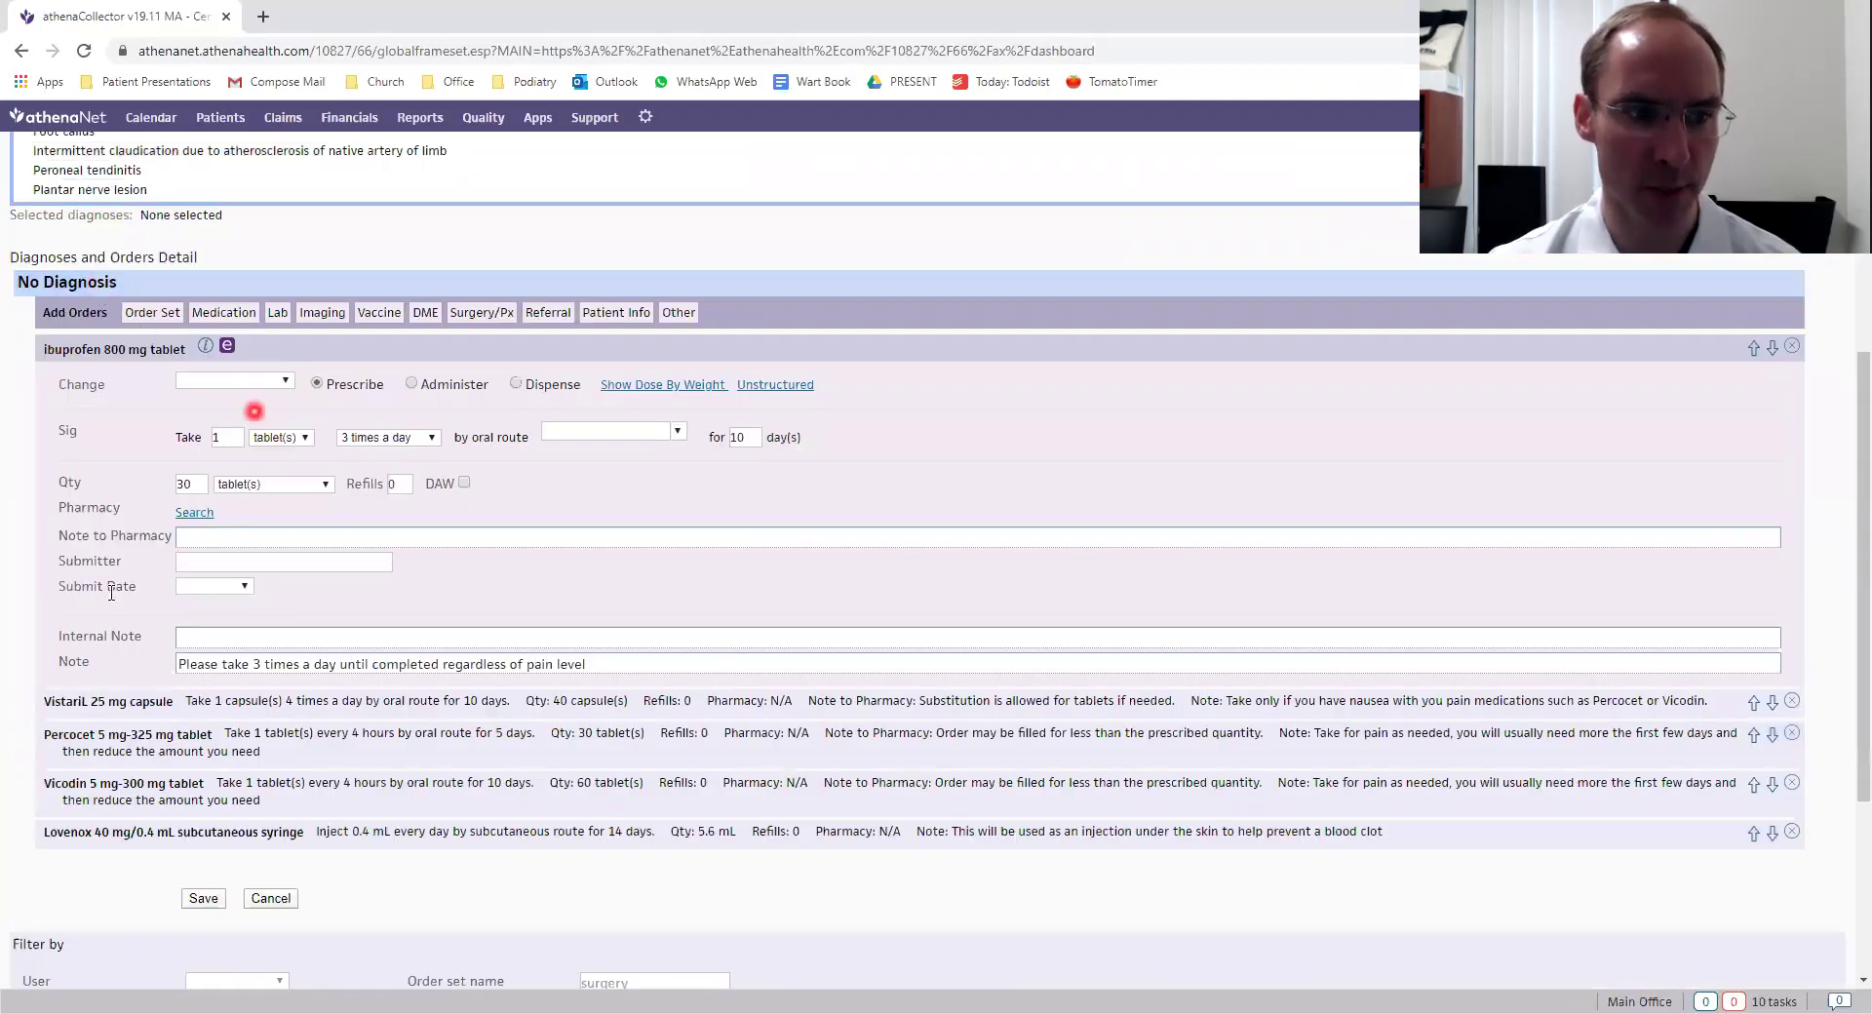
Try adding a Bactrim DS 800 mg-160 mg tablet order with its details expanded, and remove it from the order set.
click(231, 320)
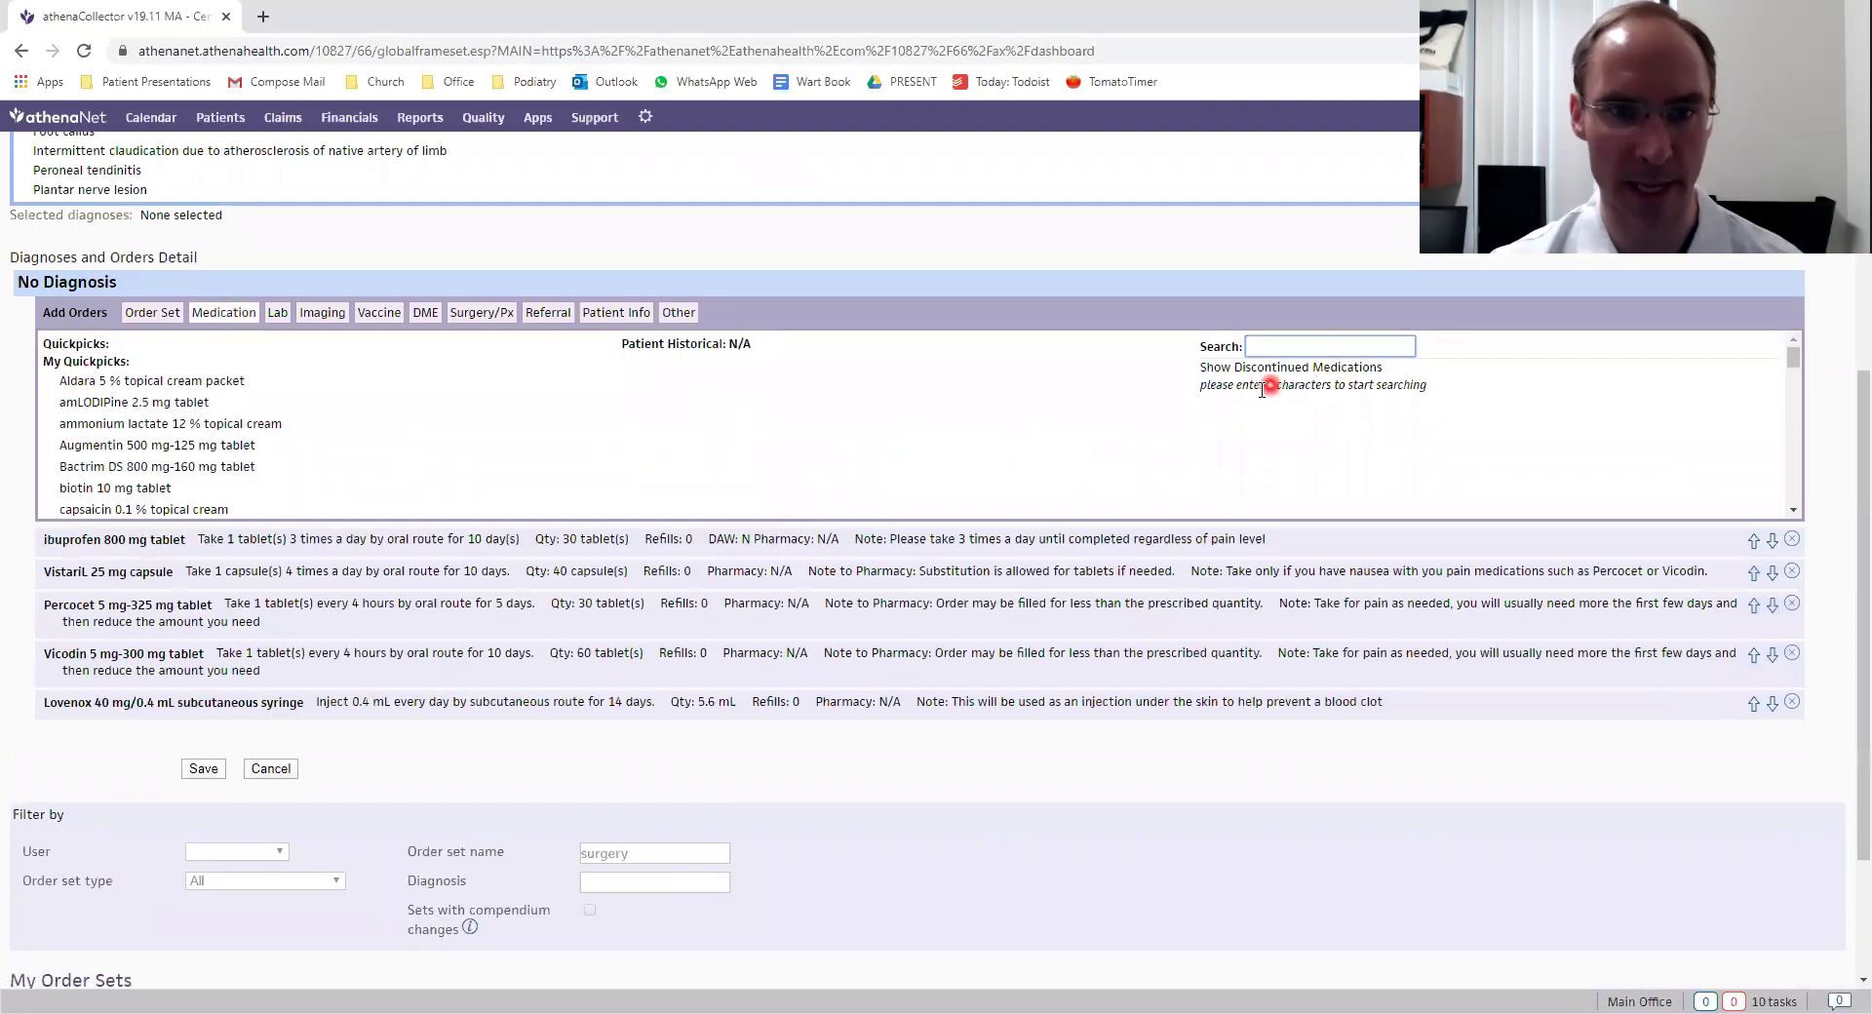
click(176, 467)
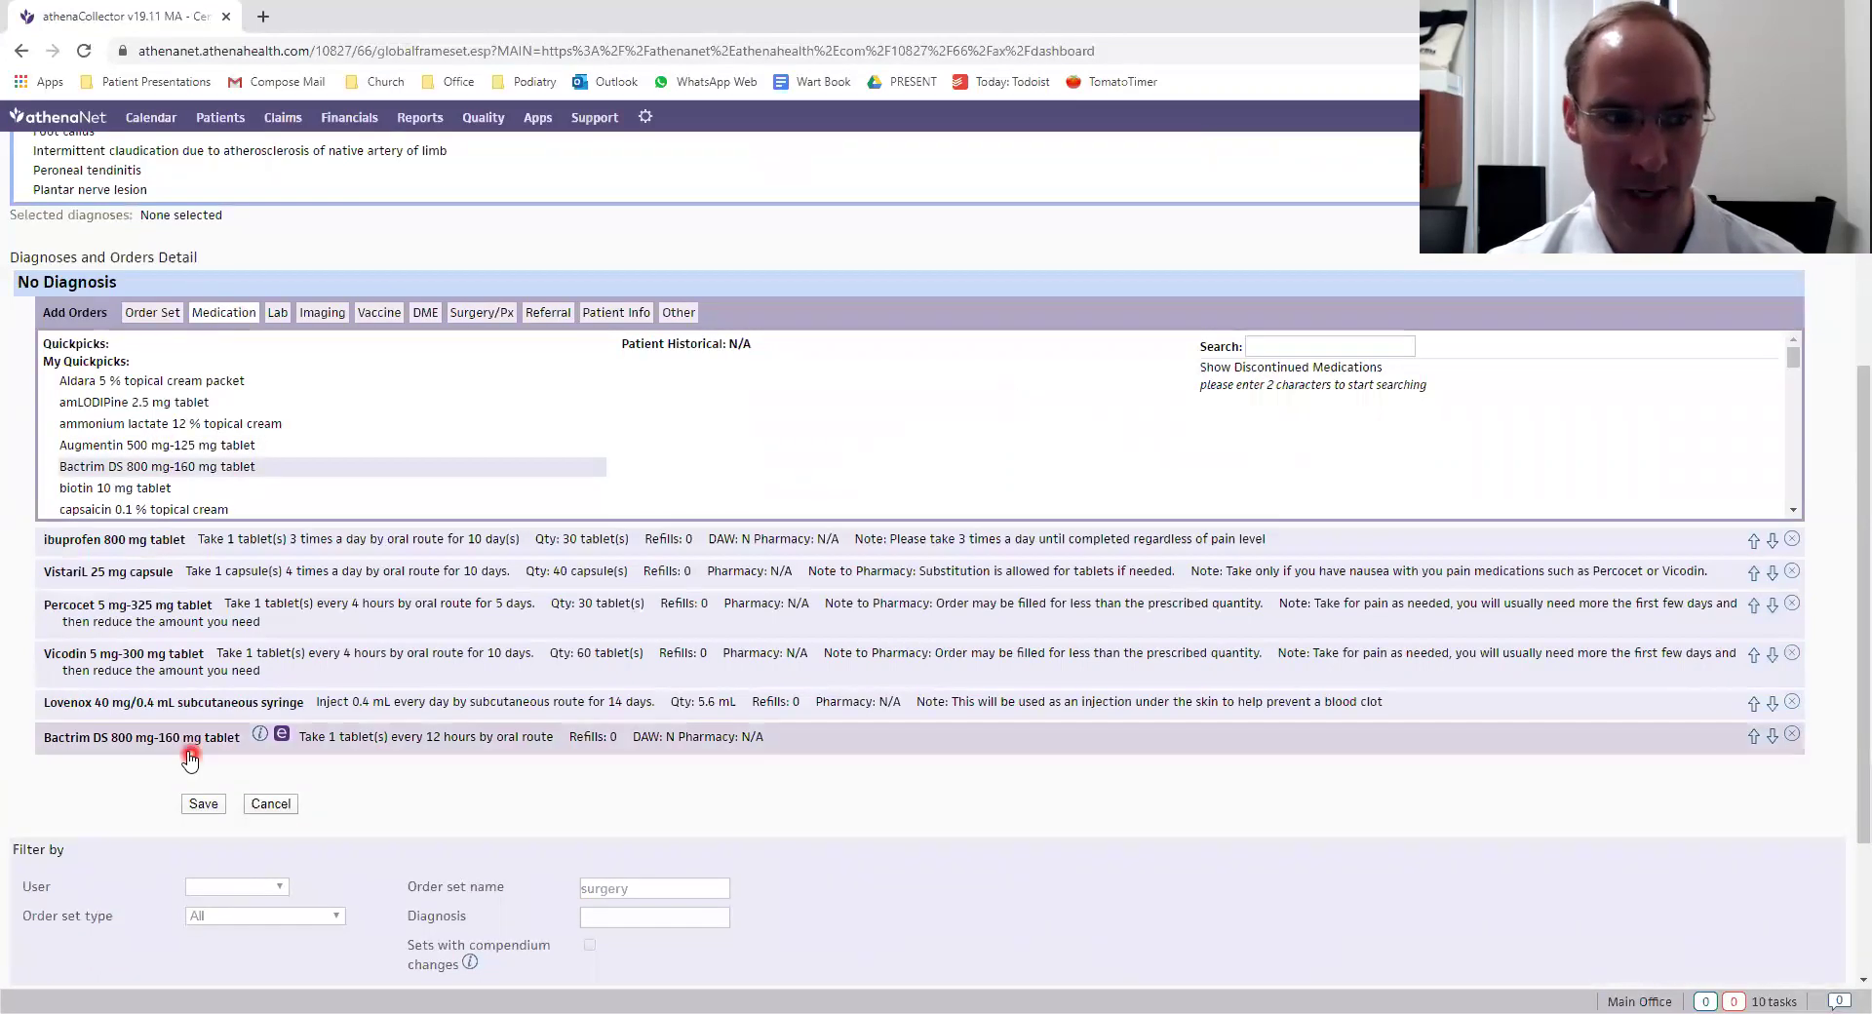
click(354, 739)
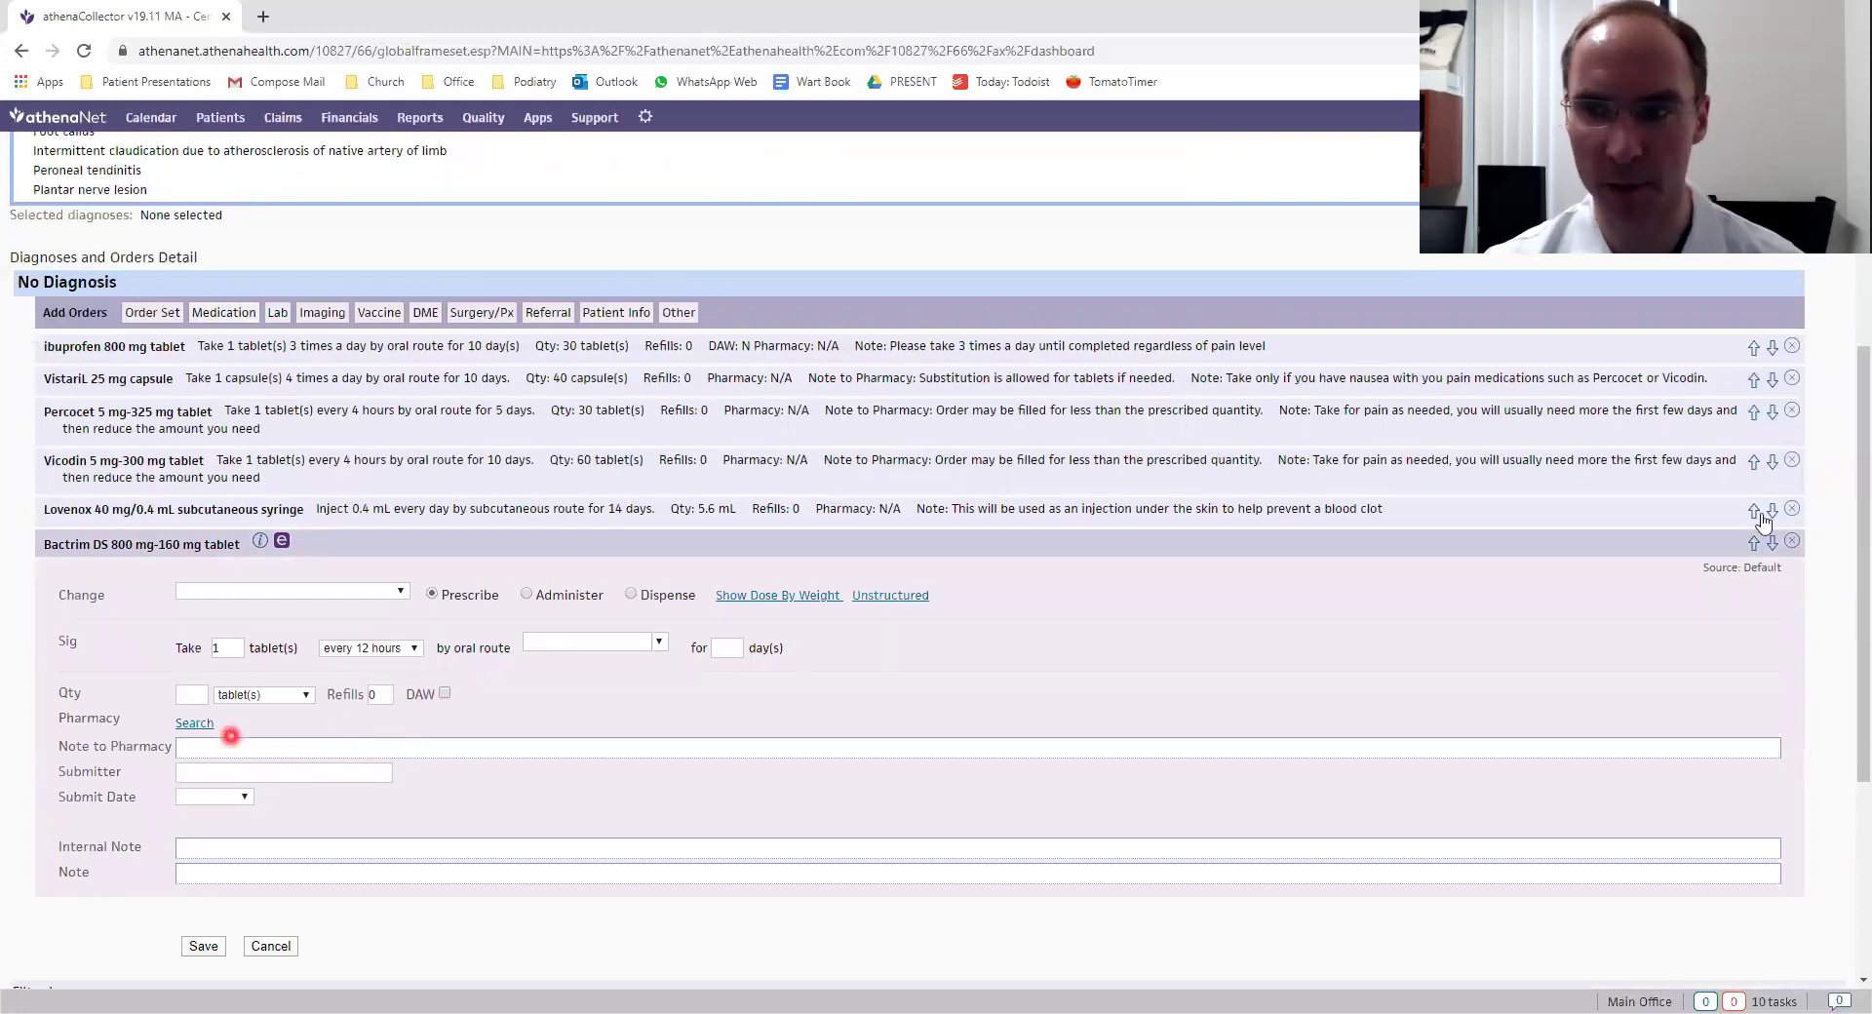
click(1792, 543)
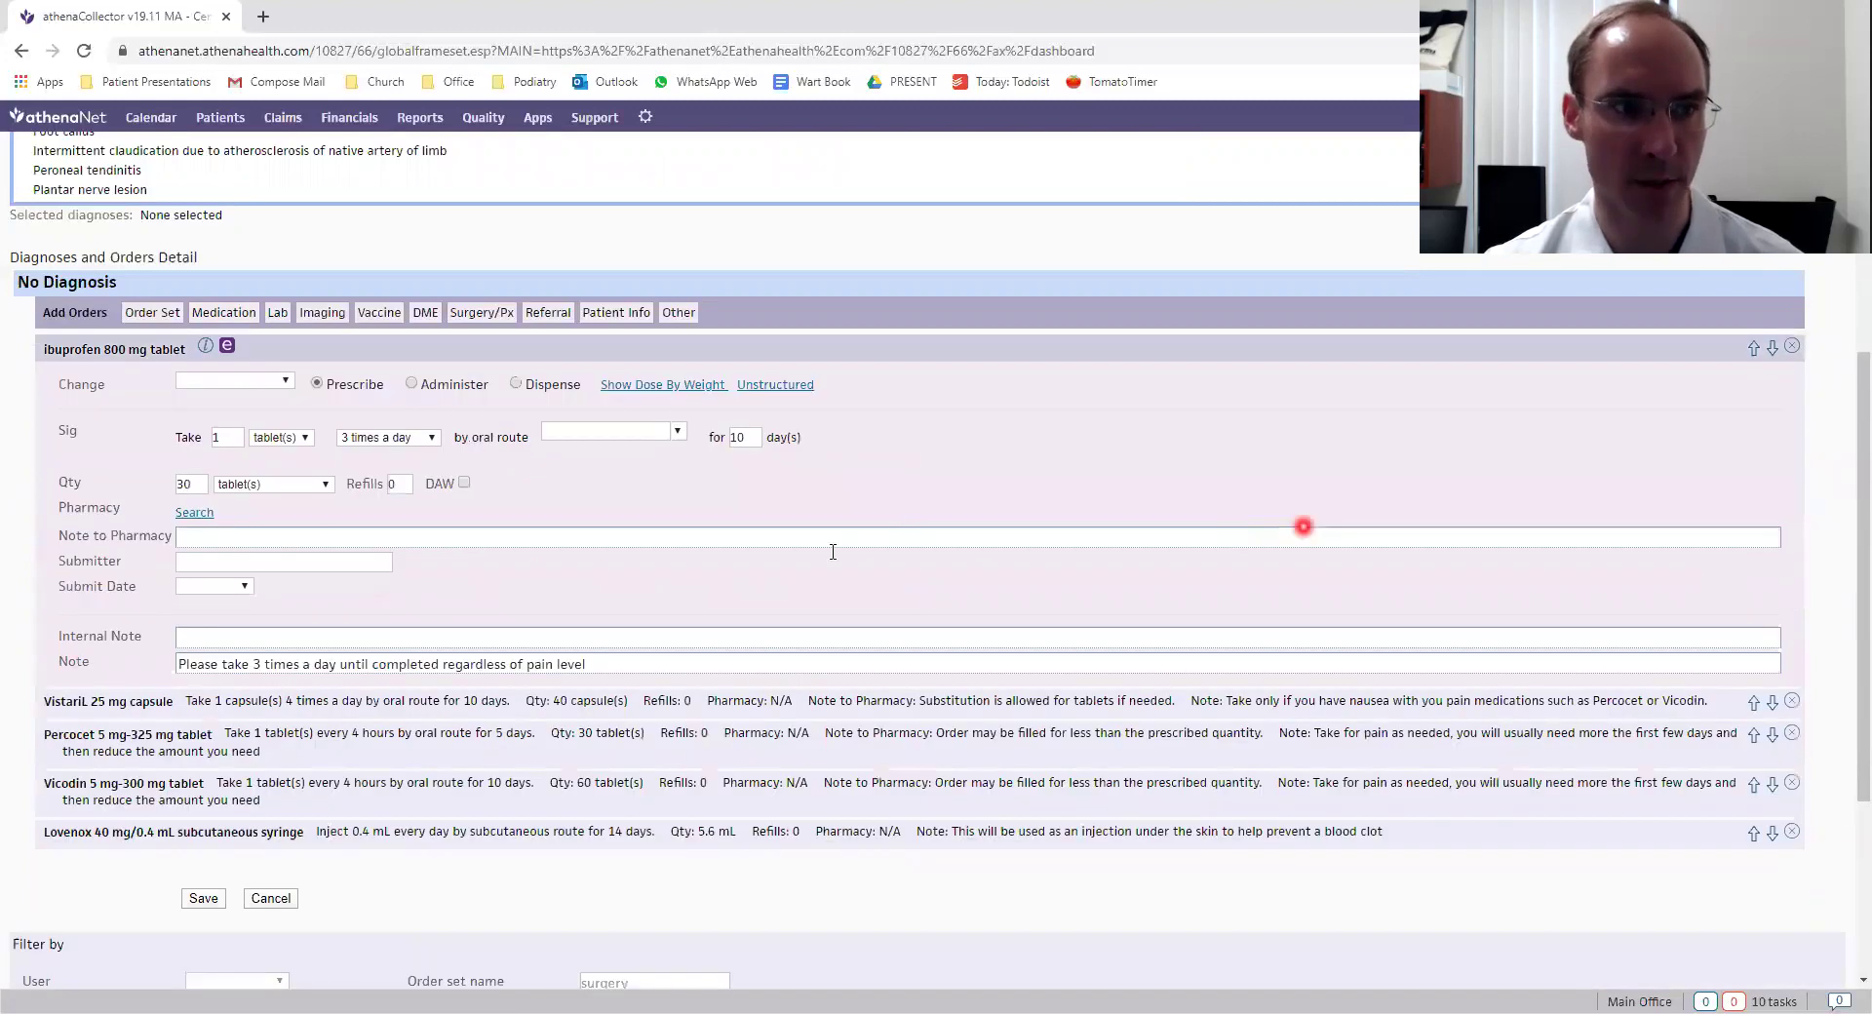
scroll(537, 570, up, 2)
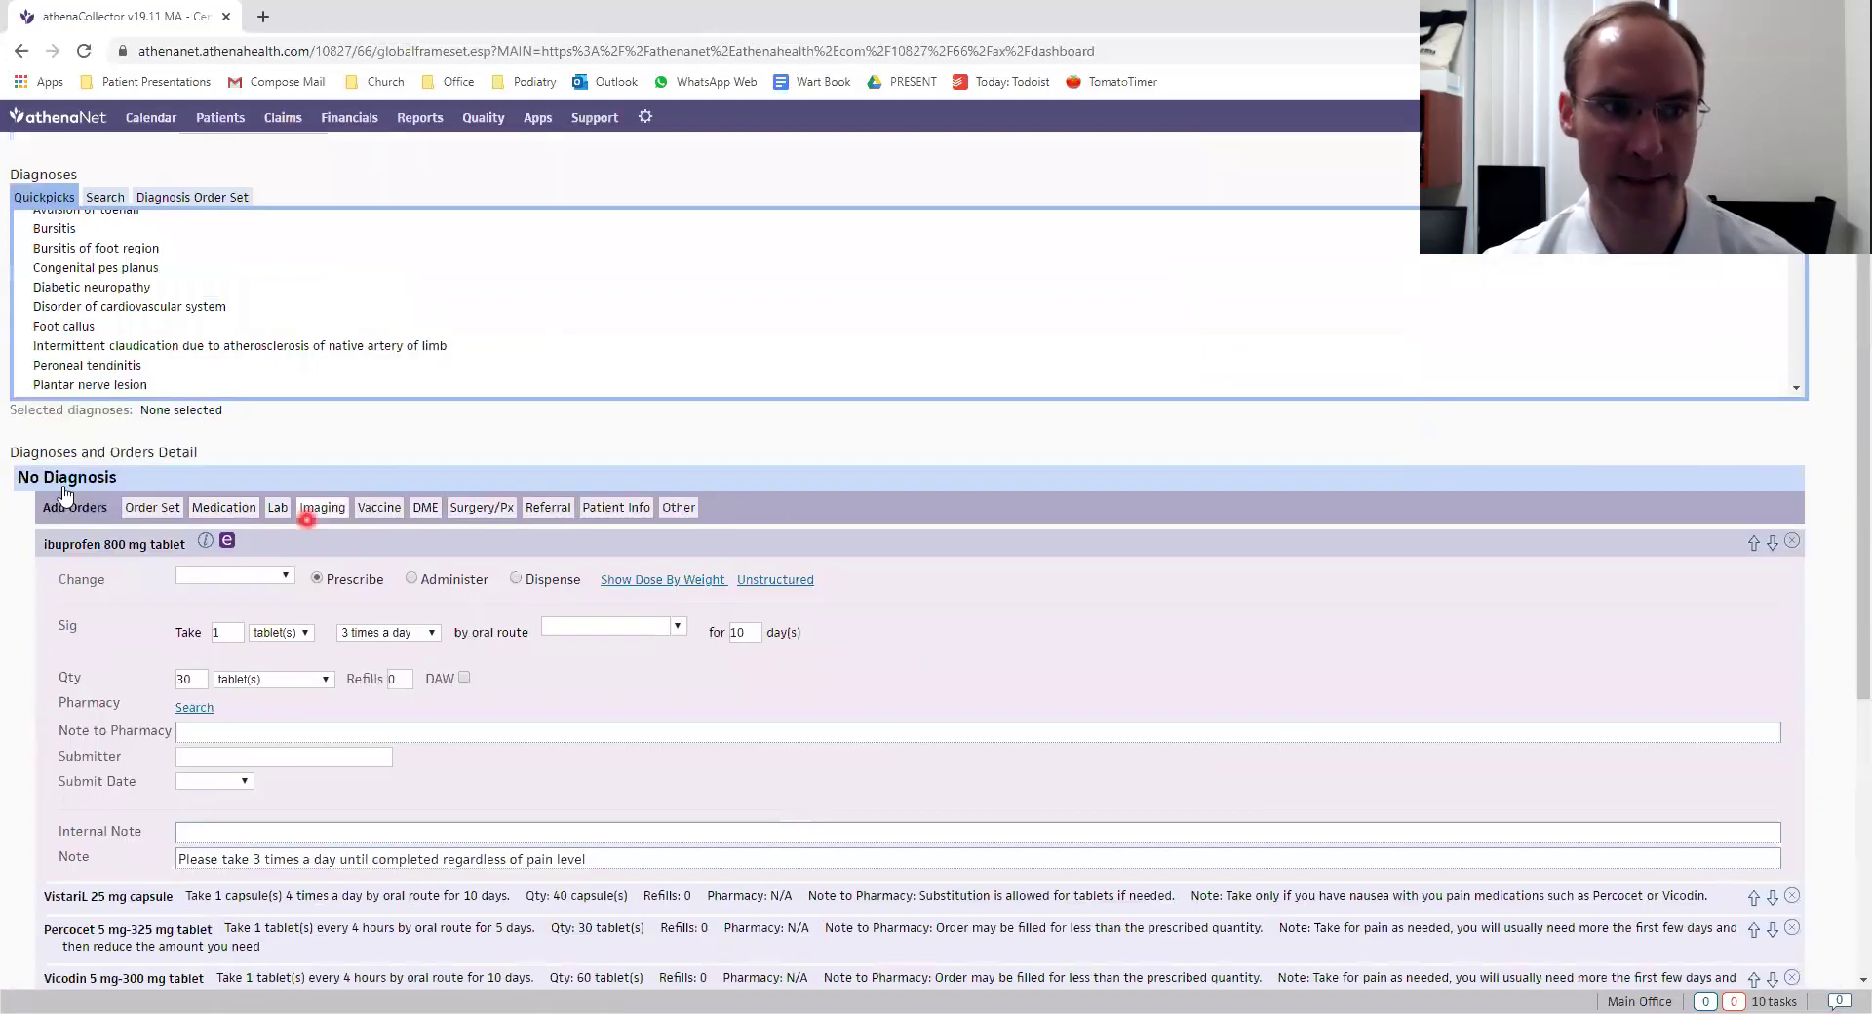